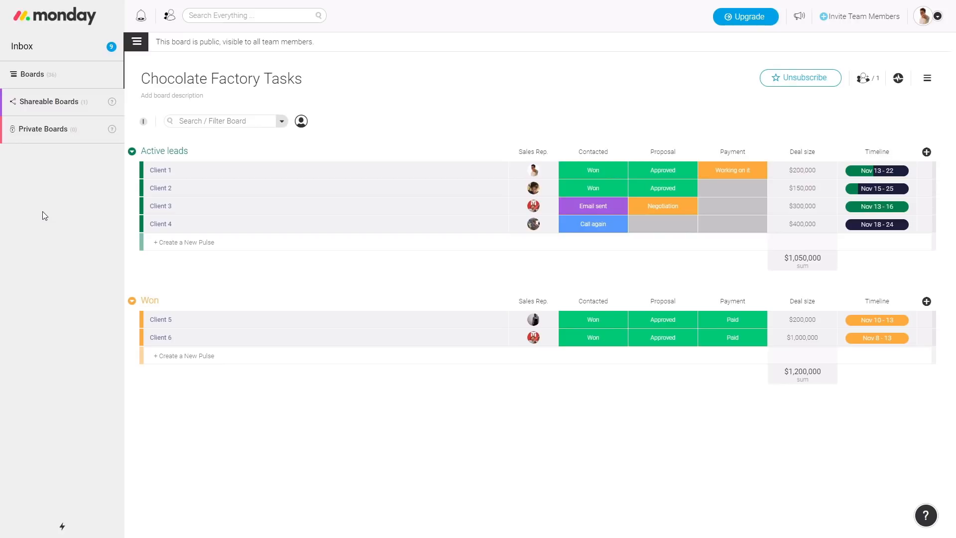
Toggle the Boards and Shareable Boards lists, leaving Boards expanded from General to Chocolate Factory Tasks
click(43, 80)
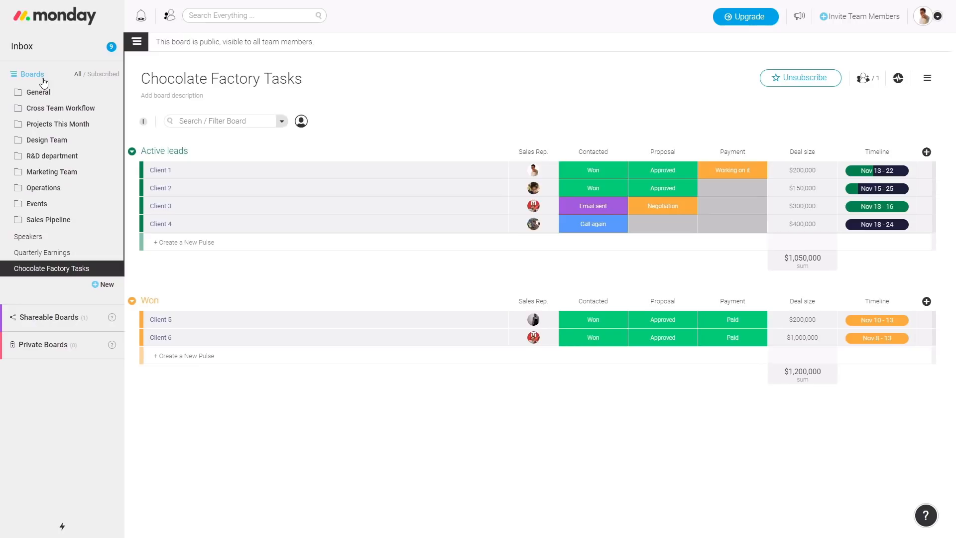
click(42, 80)
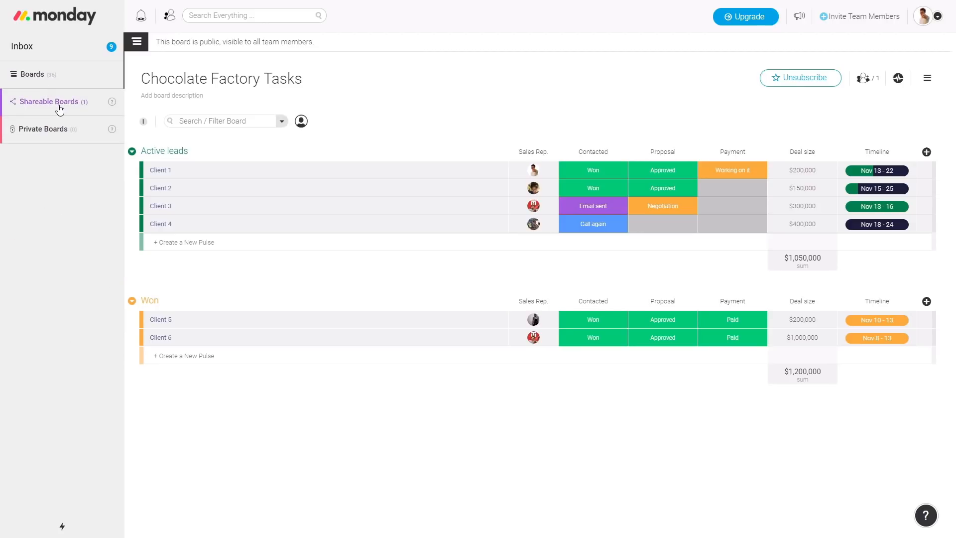
mouse_move(113, 103)
click(74, 103)
click(73, 101)
mouse_move(113, 133)
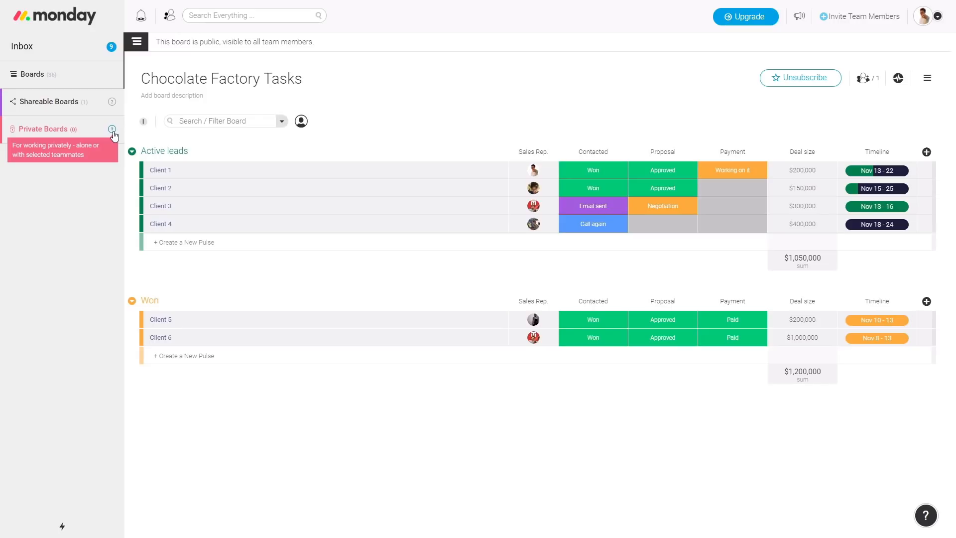
click(49, 75)
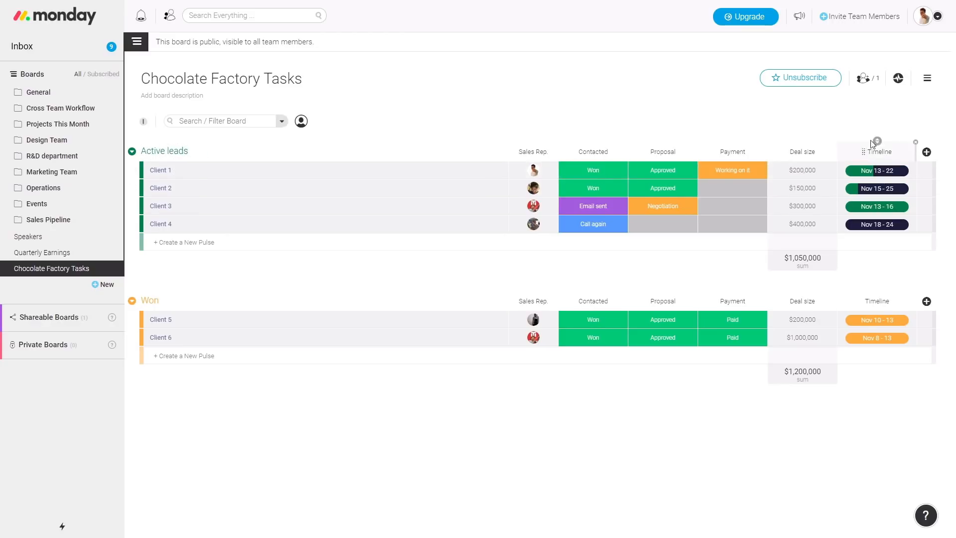
click(928, 153)
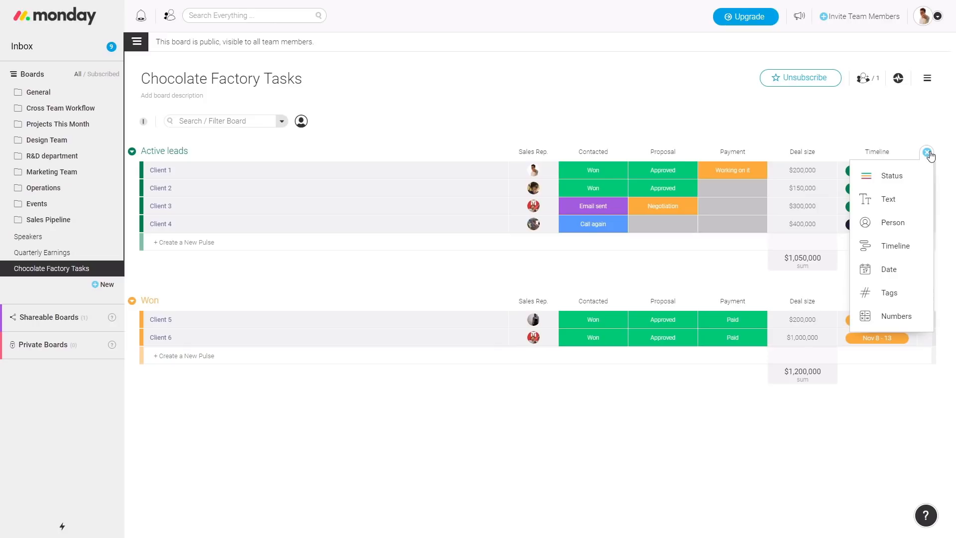
click(927, 153)
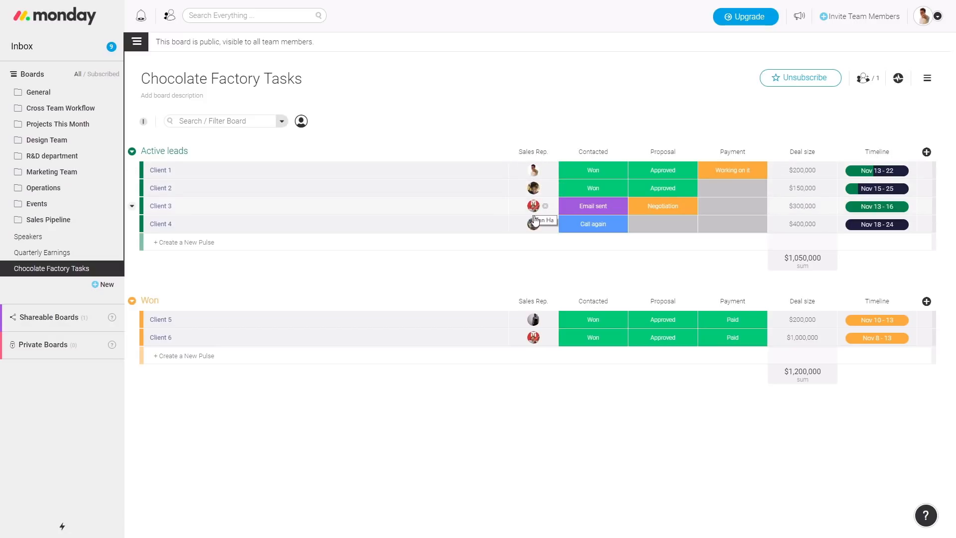
click(247, 122)
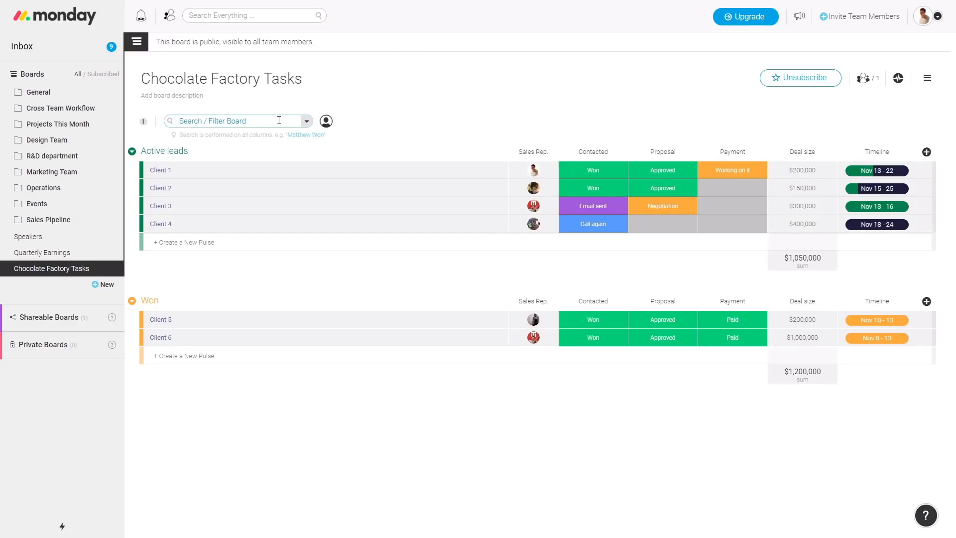
text(marr)
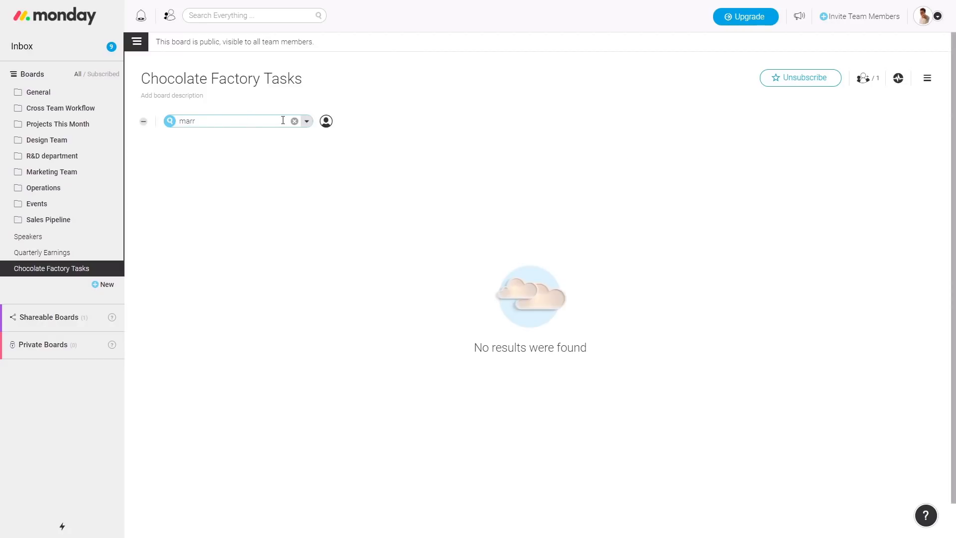
key(BackSpace)
text(tt)
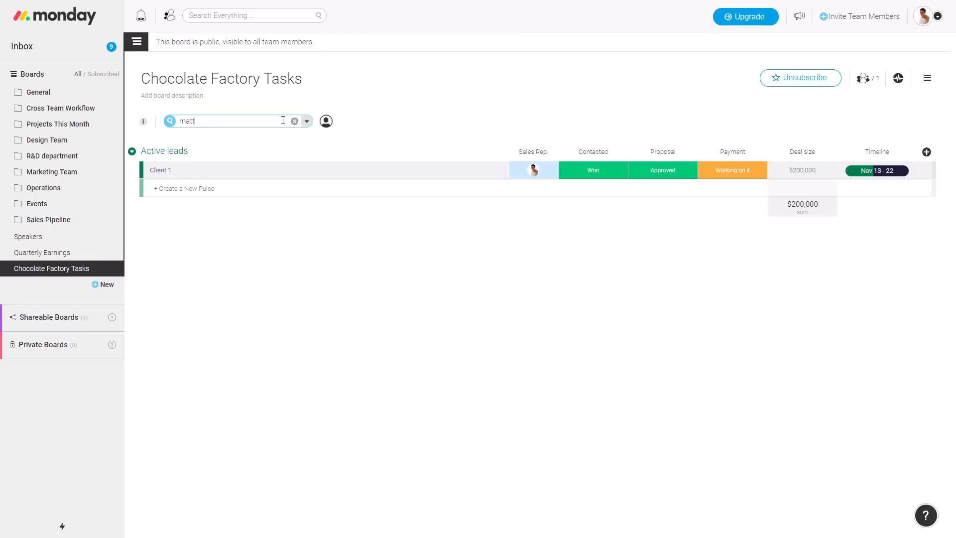
key(BackSpace)
key(BackSpace)
key(BackSpace)
key(BackSpace)
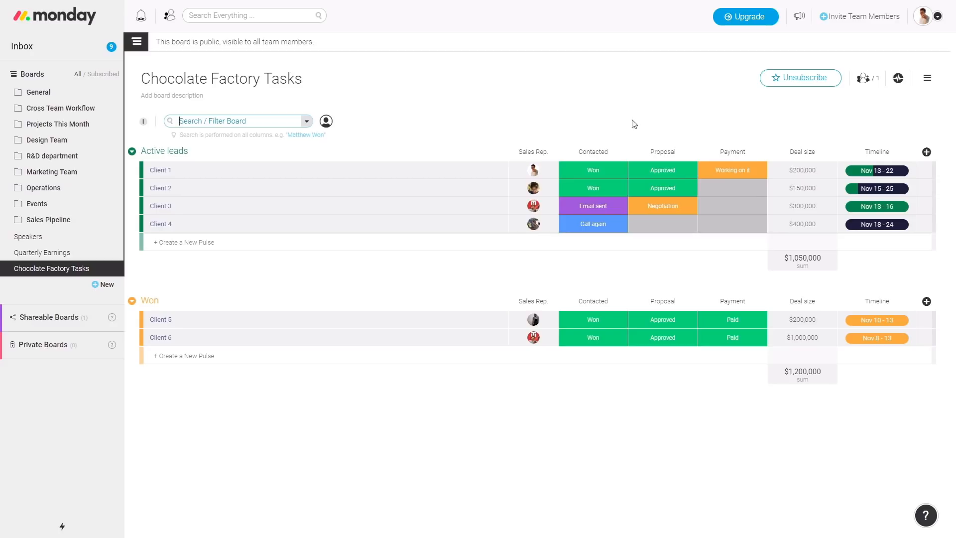
click(610, 170)
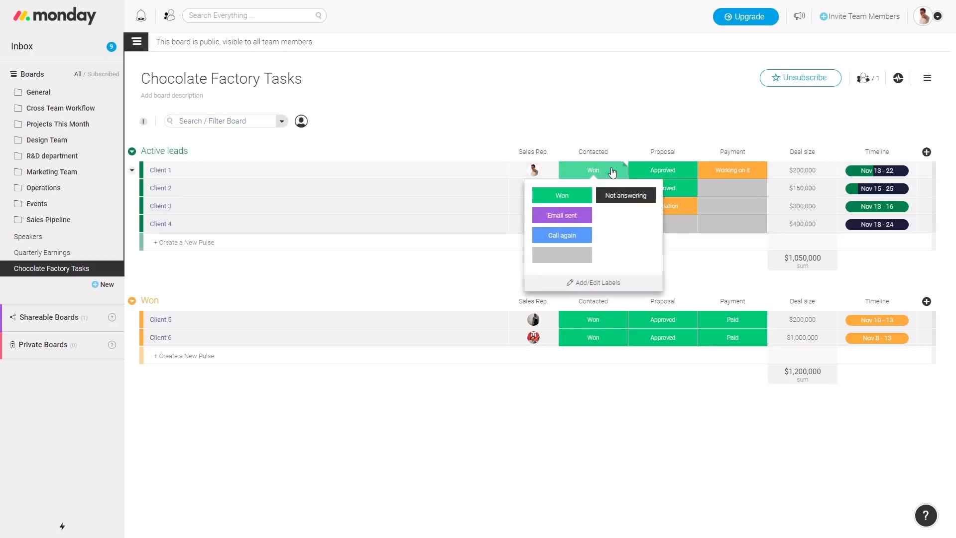
click(658, 172)
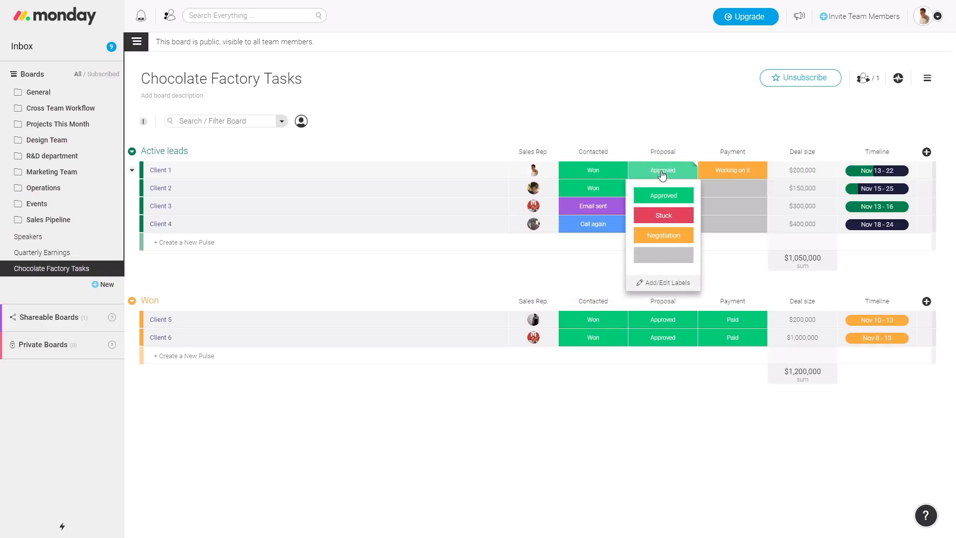
click(736, 172)
click(683, 92)
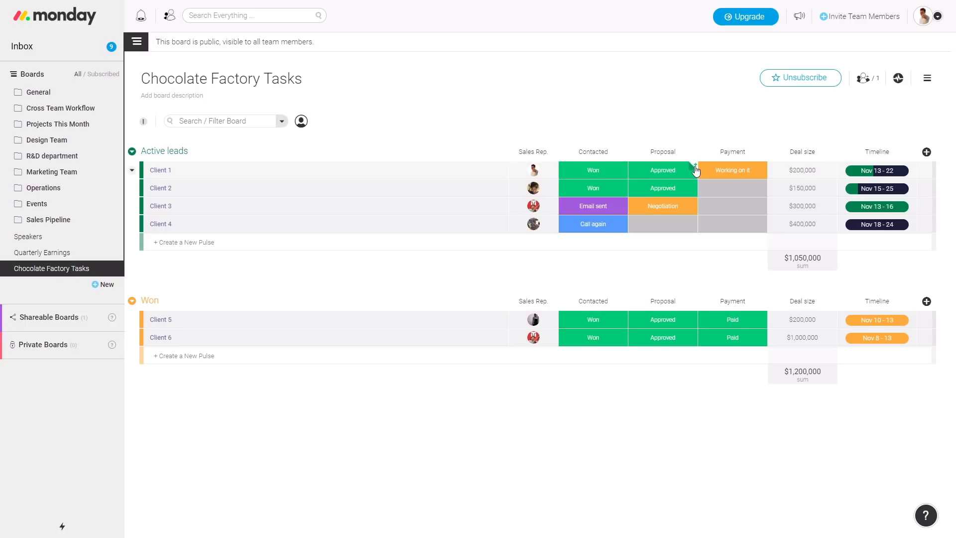
Post the update 'updates feed' on Client 1's Approved Proposal cell
click(695, 167)
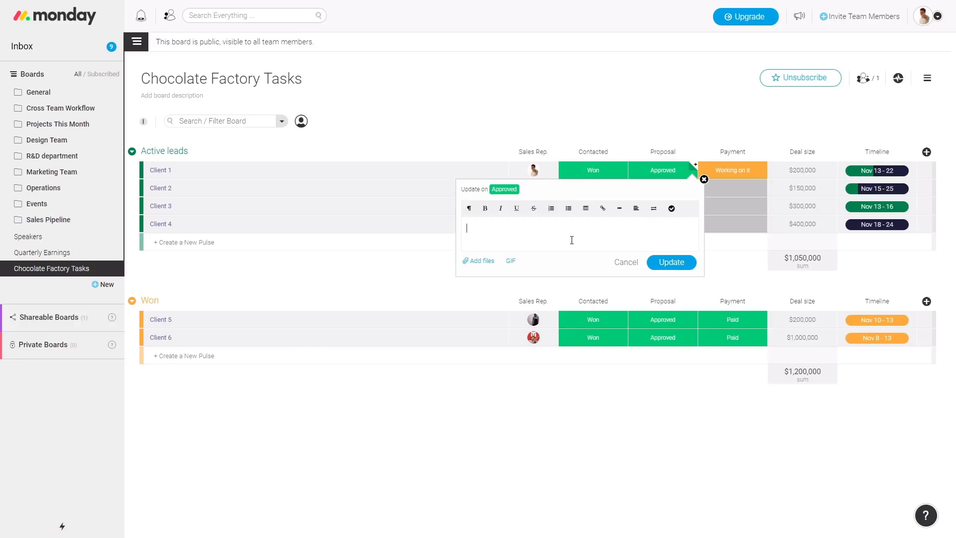
text(updates feed!)
click(670, 263)
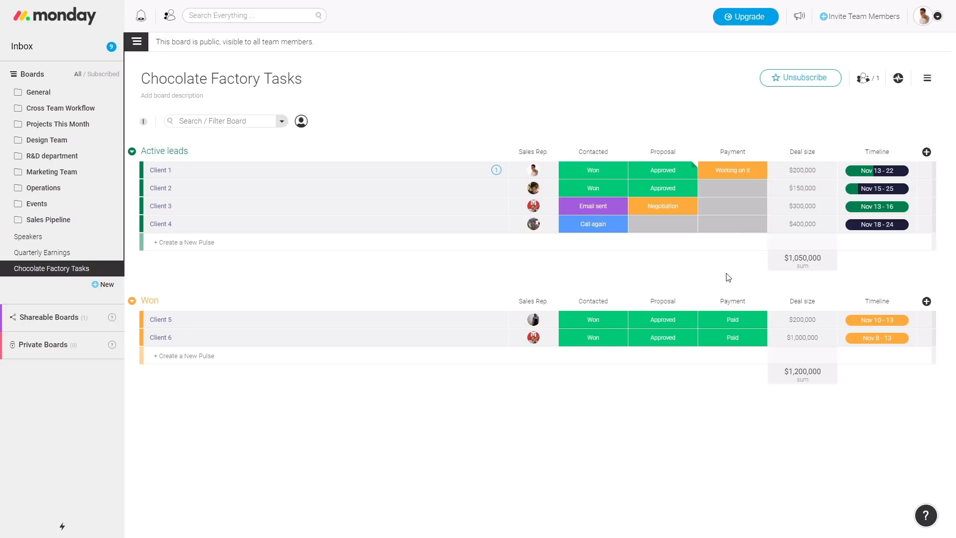
click(815, 272)
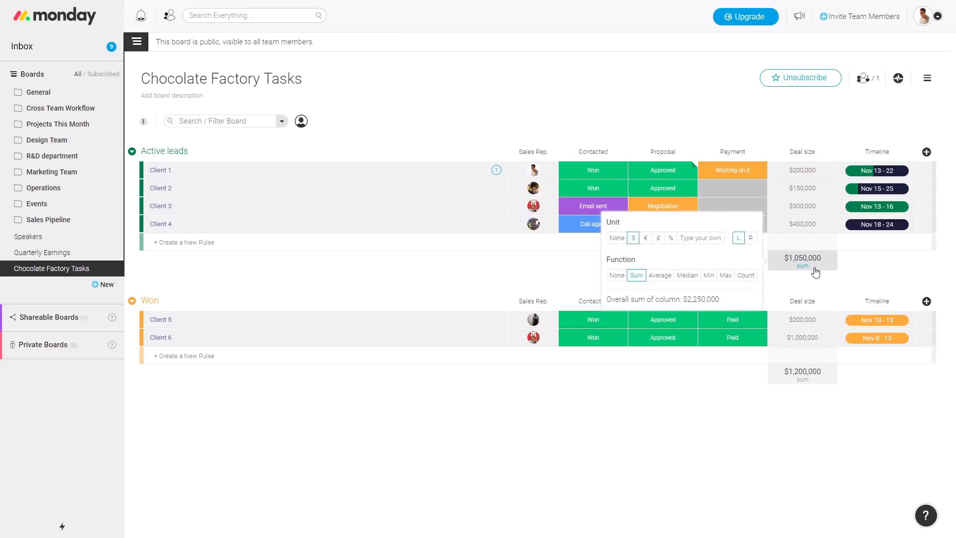
click(688, 276)
click(725, 275)
click(746, 275)
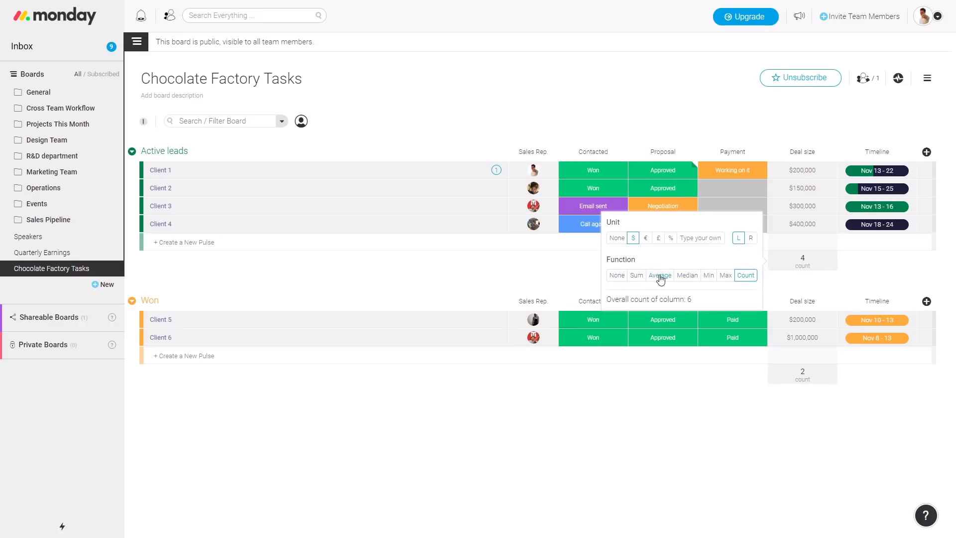
click(637, 275)
drag(723, 299, 611, 302)
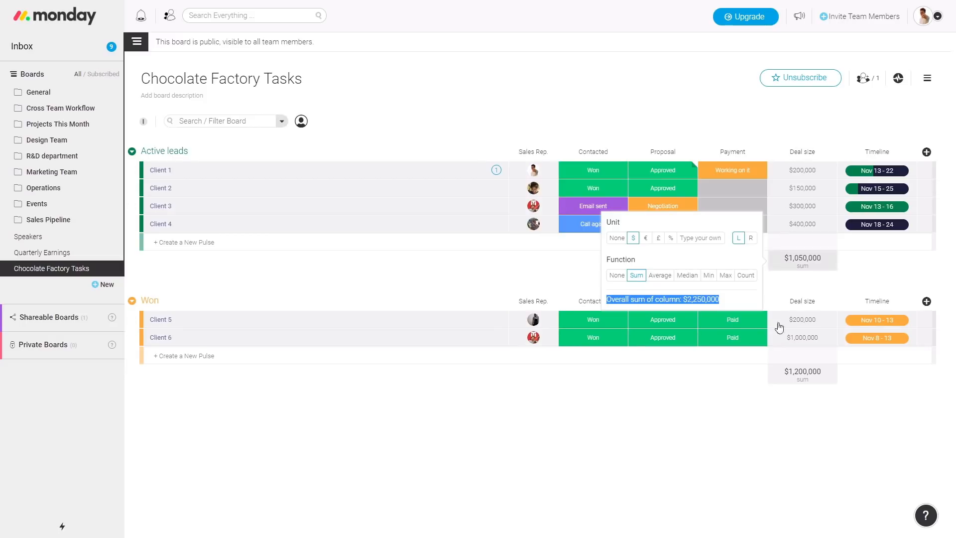
click(742, 300)
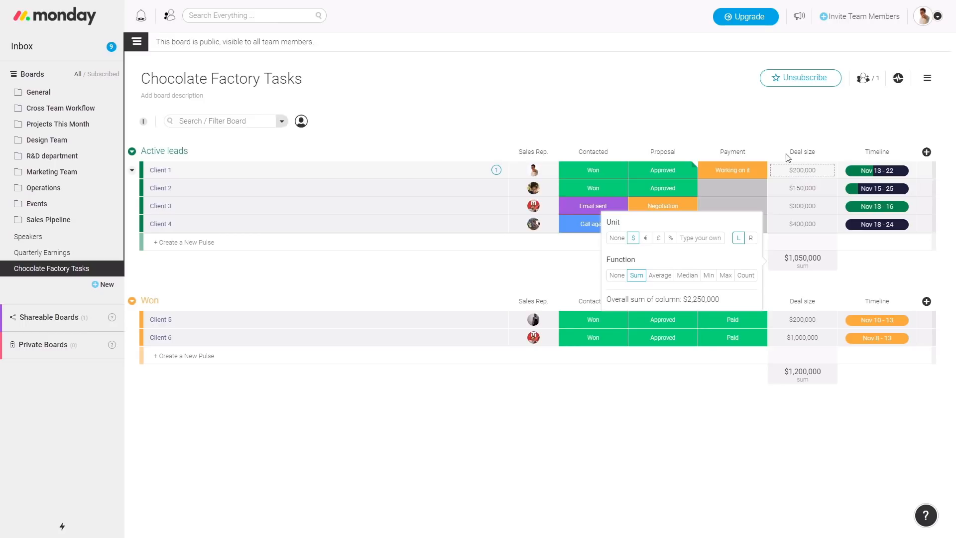
click(766, 120)
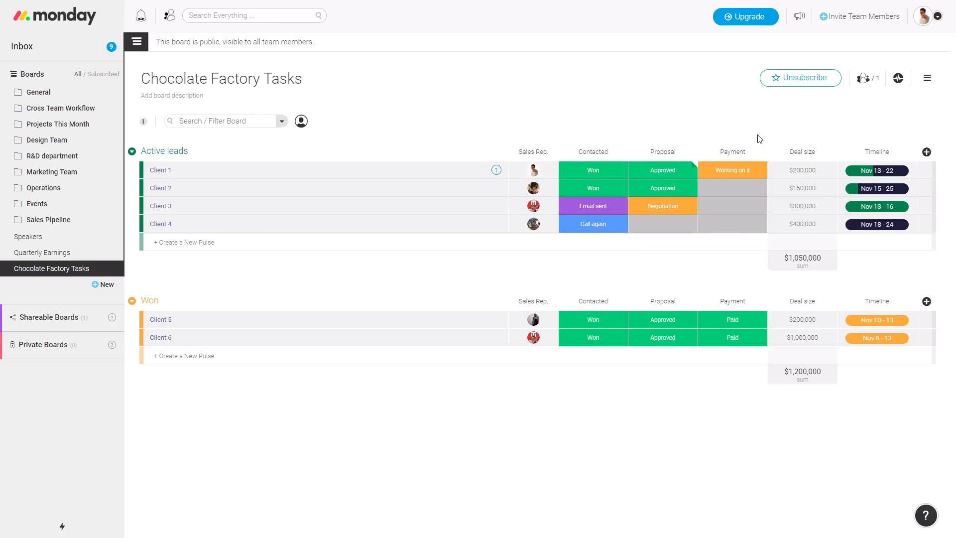
Open the board's Timeline view and switch it between Months and Weeks
click(883, 176)
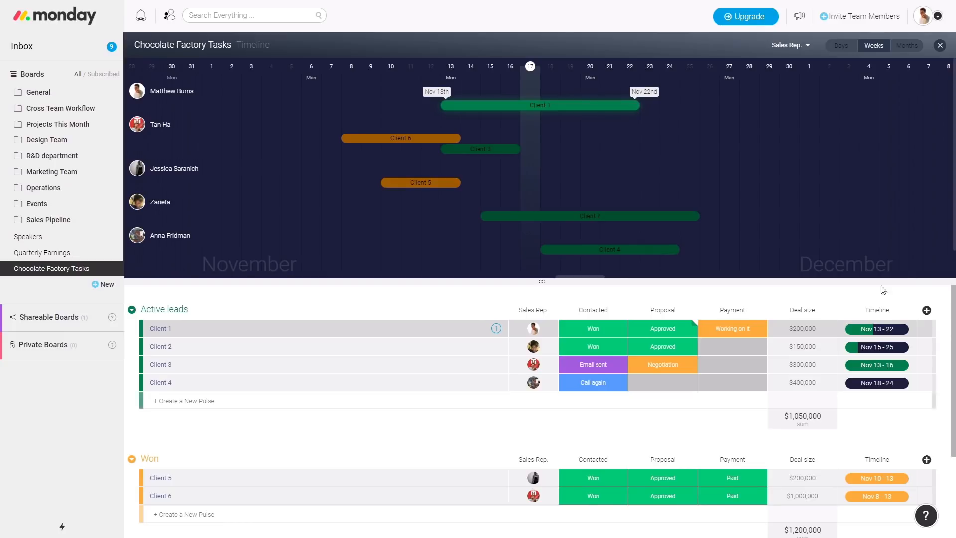
click(908, 46)
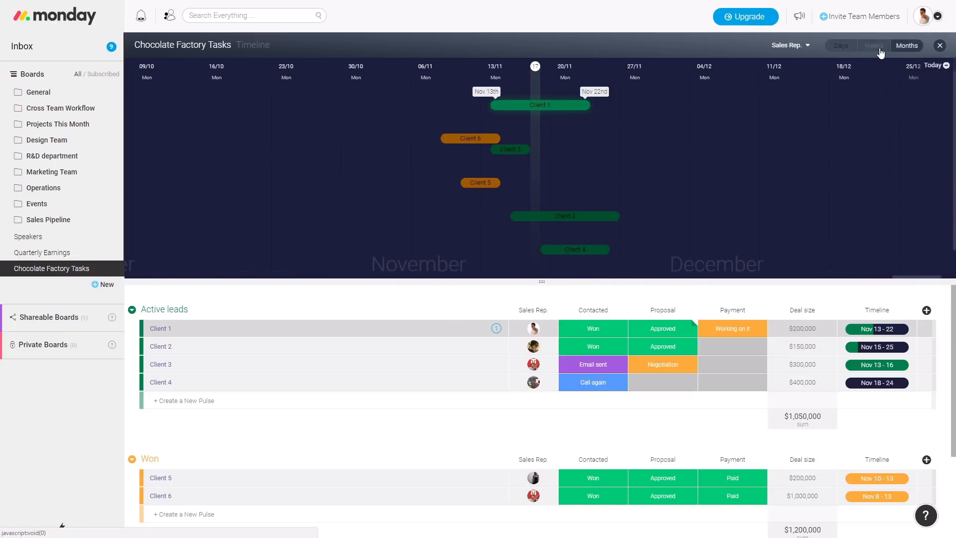
click(876, 47)
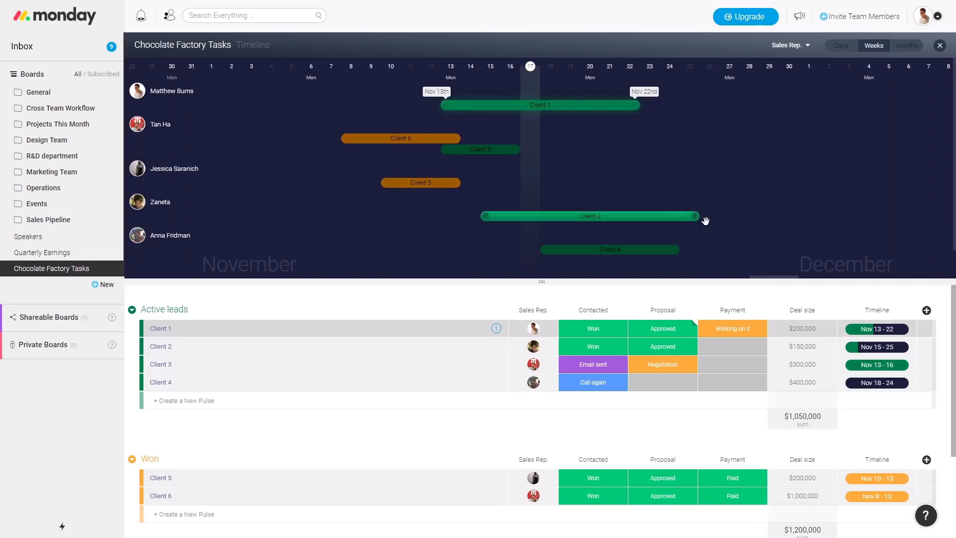
Group the timeline by Contacted, then Proposal, and finally Payment status
click(787, 46)
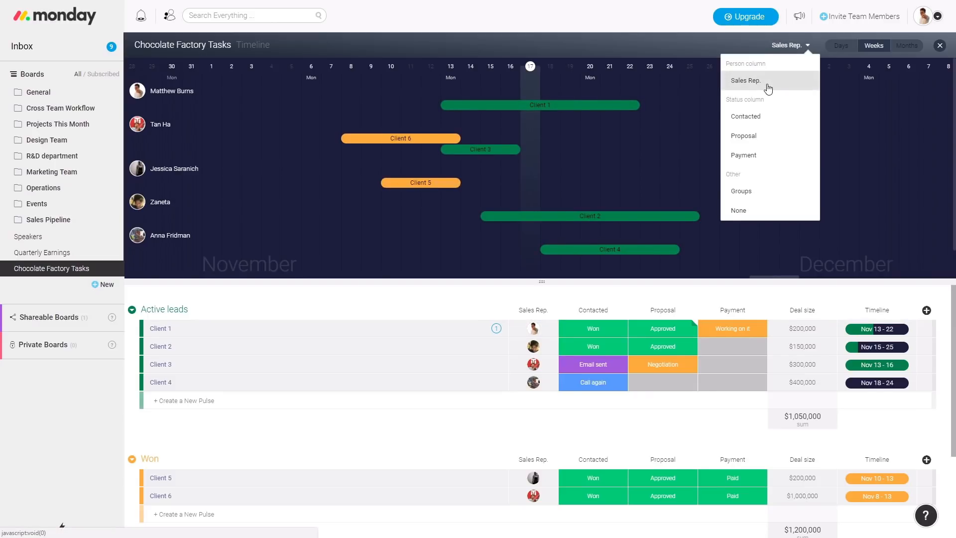
click(747, 118)
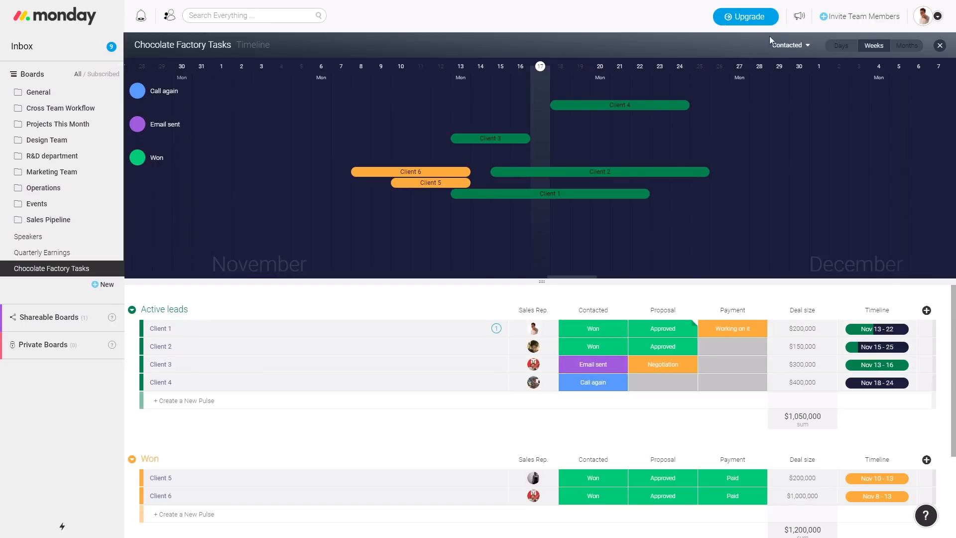
click(790, 45)
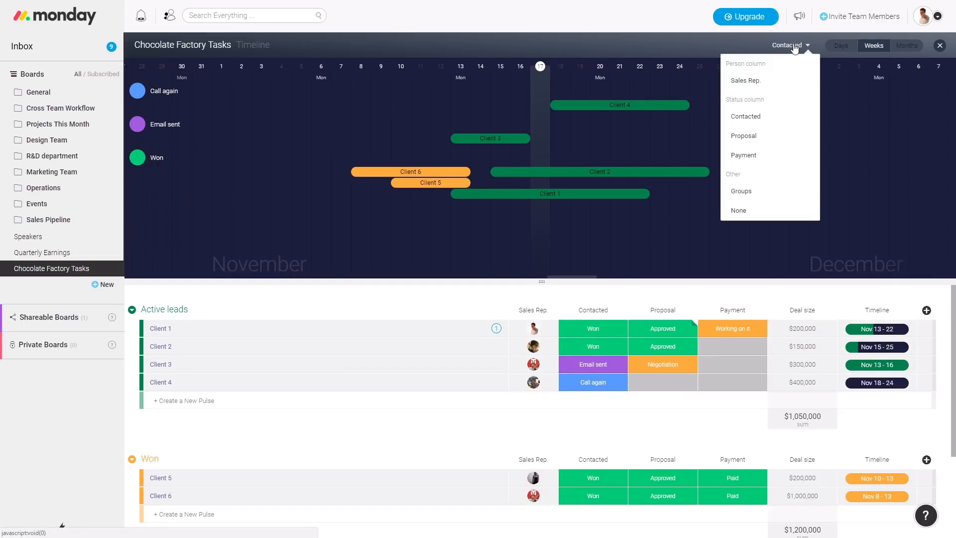
click(764, 140)
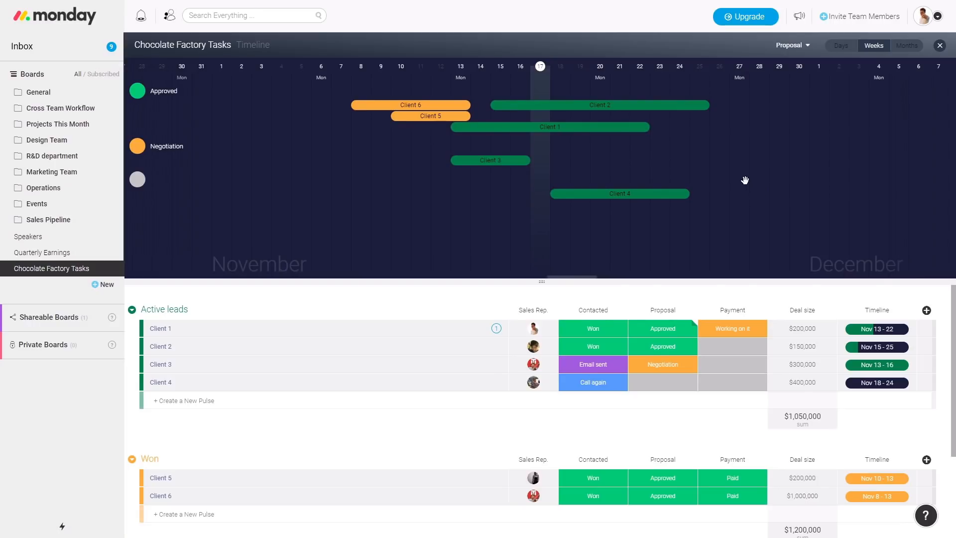
click(792, 45)
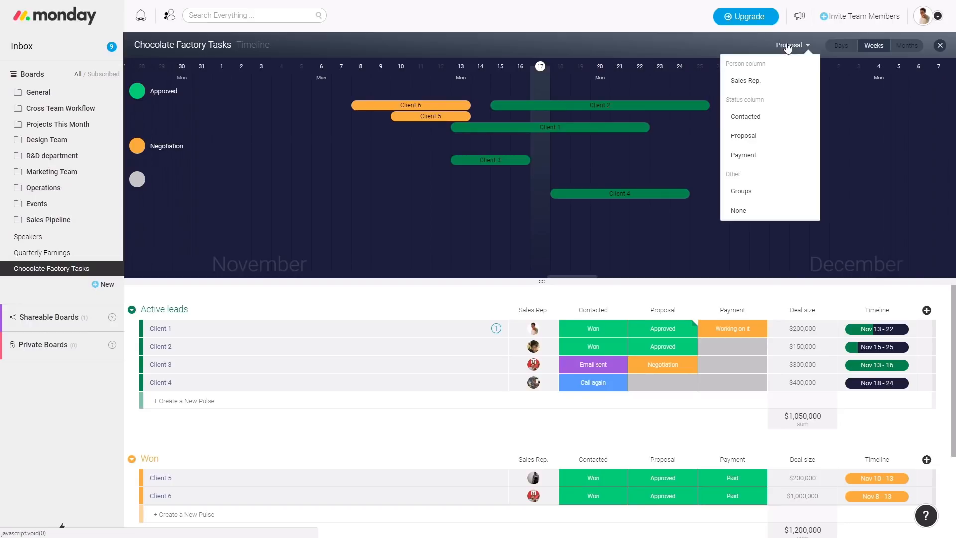
click(761, 156)
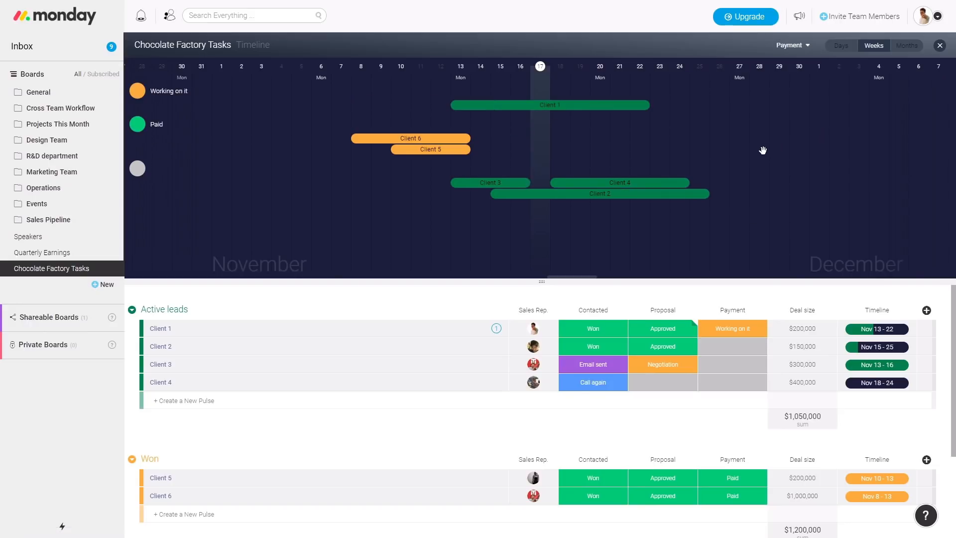
Regroup the timeline by Sales Rep. and move Client 1's bar to Nov 11 – 20
click(797, 46)
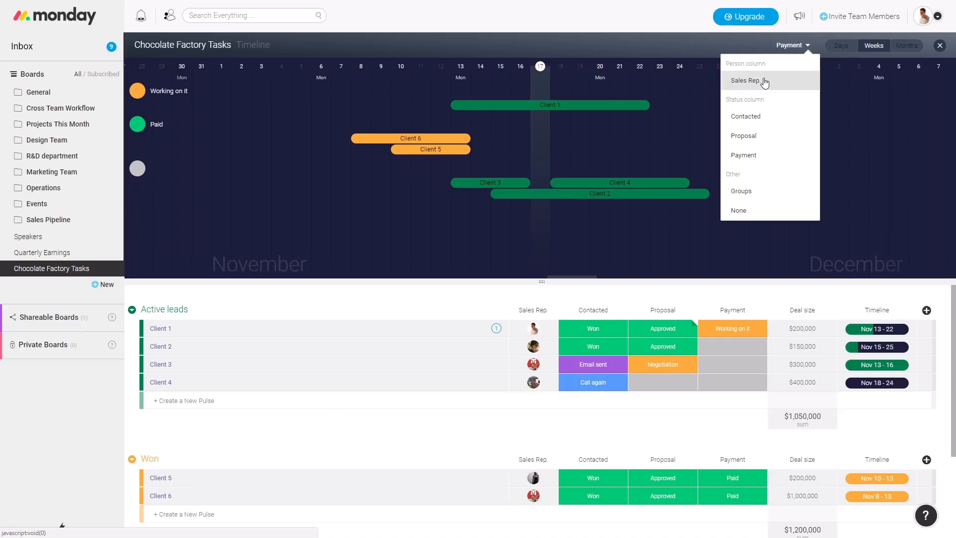
click(765, 83)
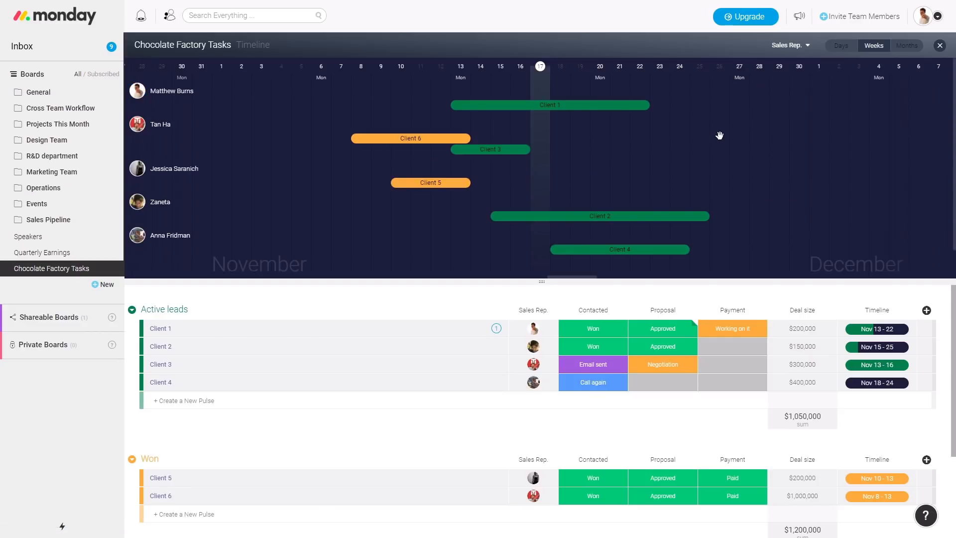
mouse_move(618, 104)
mouse_down()
mouse_move(514, 105)
mouse_move(607, 106)
mouse_up()
drag(569, 131, 600, 174)
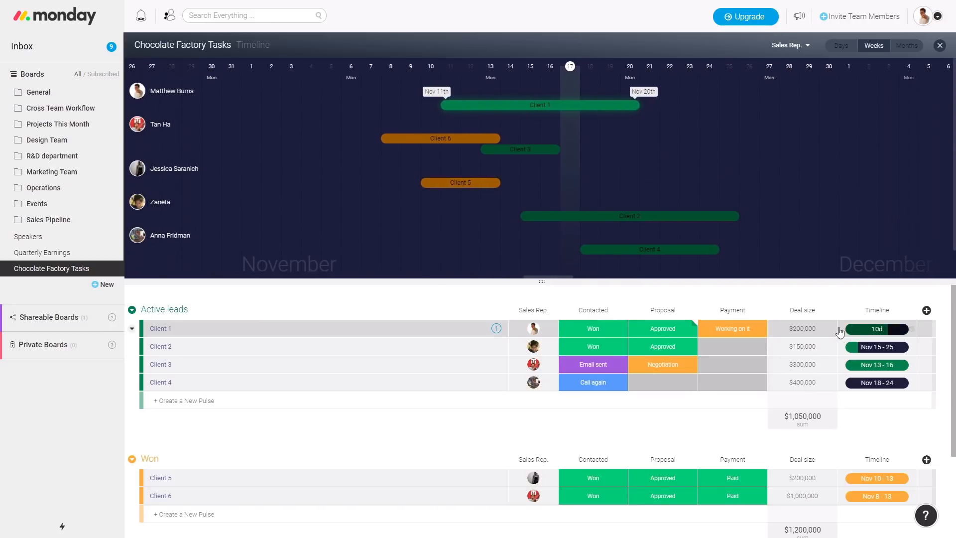
click(850, 332)
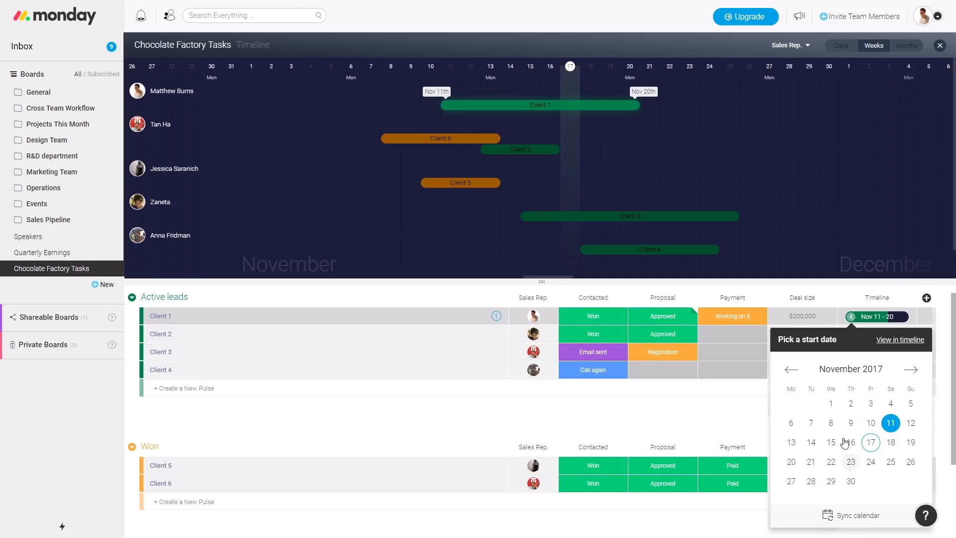
click(945, 310)
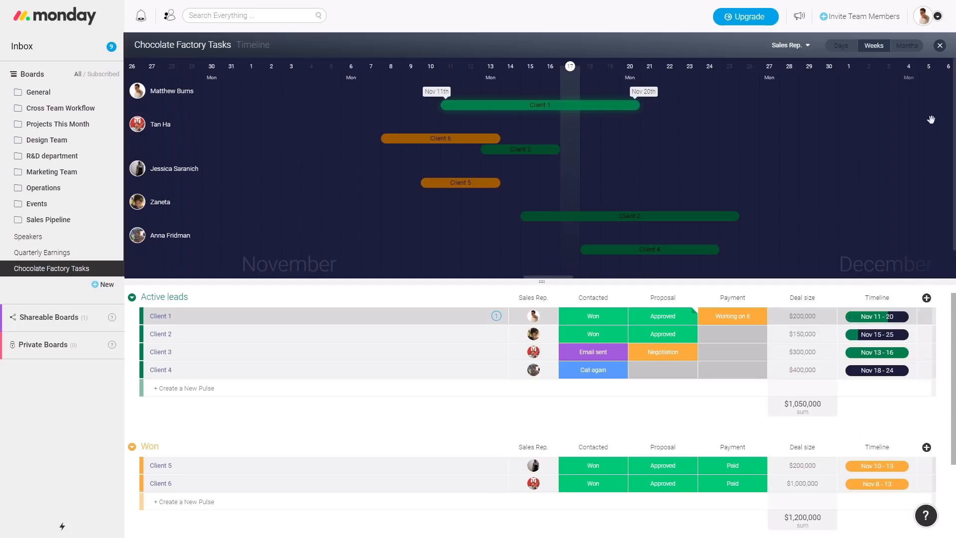
Close the timeline and add a text column named Change
click(939, 48)
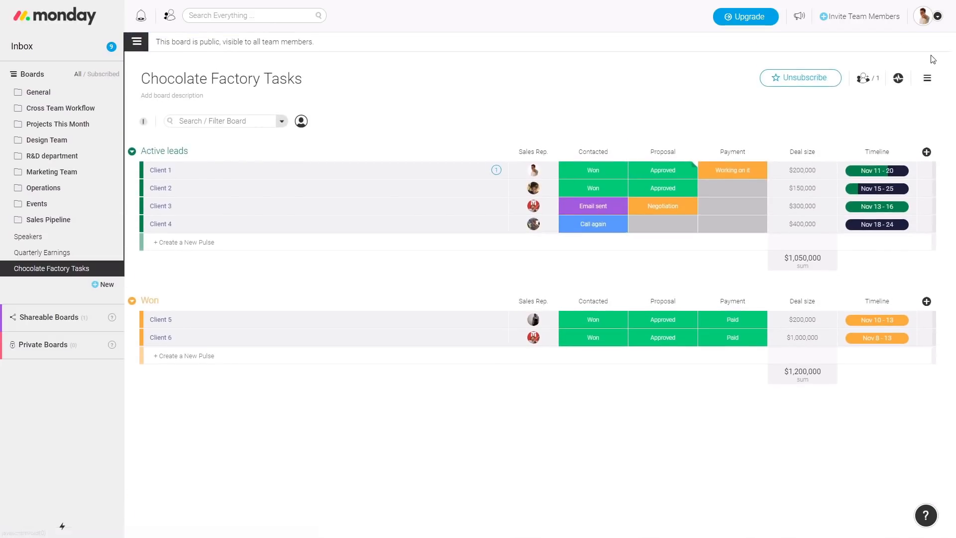
click(926, 155)
click(927, 156)
click(926, 156)
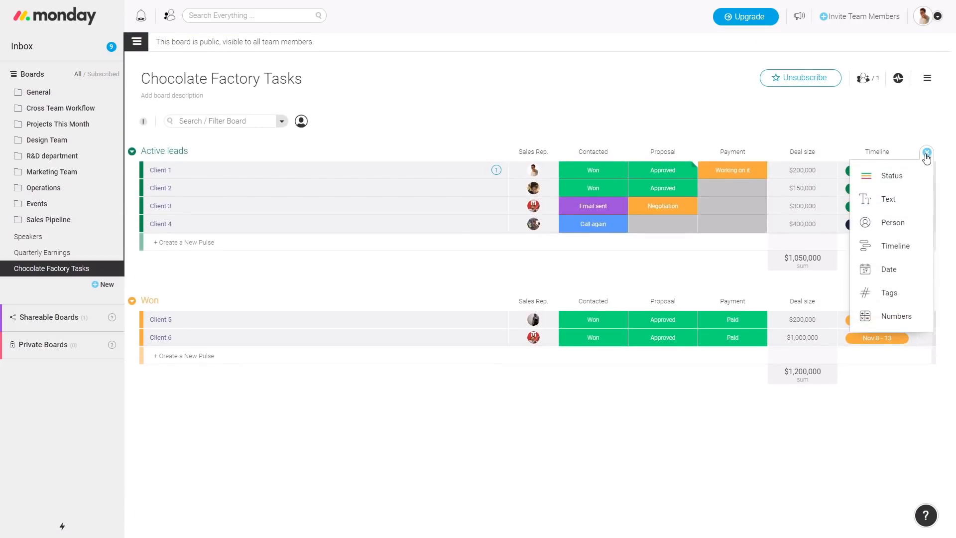
click(886, 199)
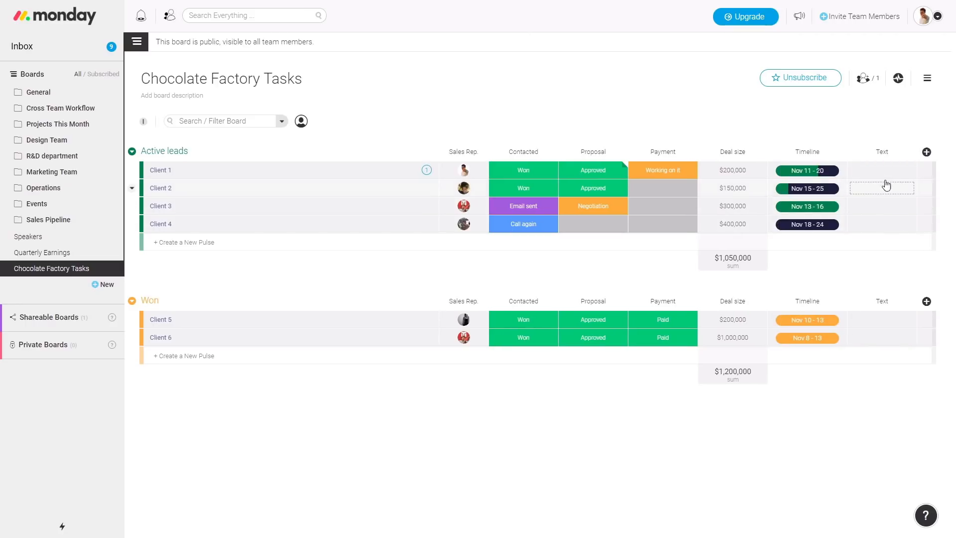
click(889, 150)
text(Change)
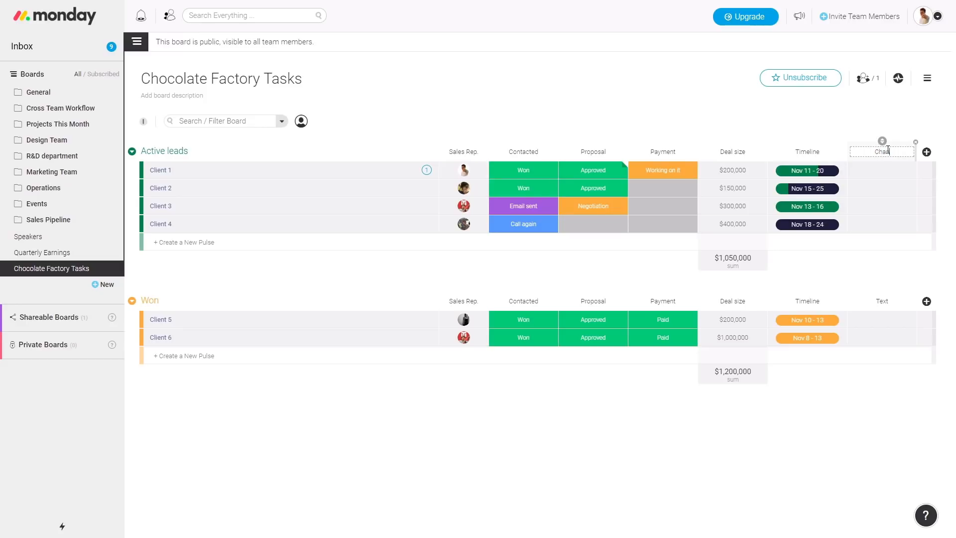
key(Return)
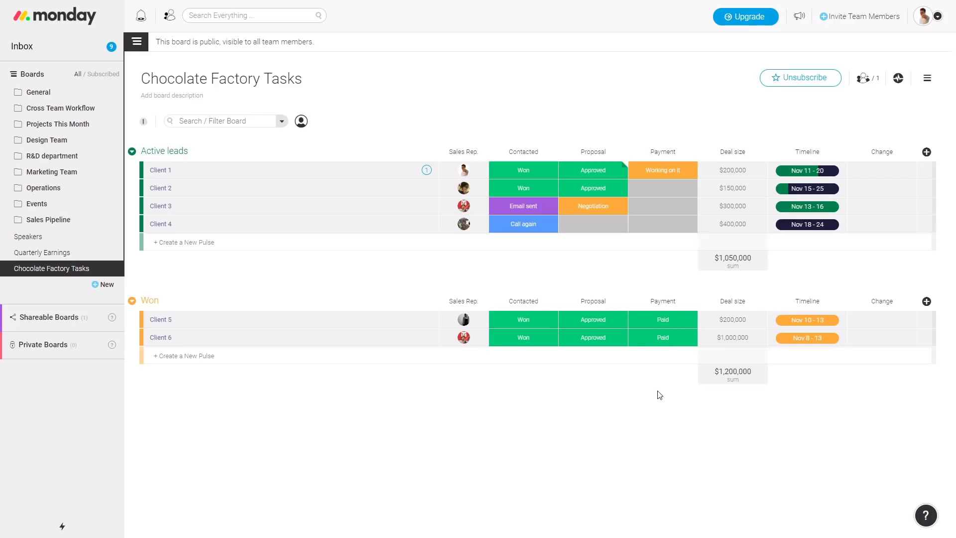
Enter google.com for Client 1 and searchable for Client 2 in the Change column
click(888, 178)
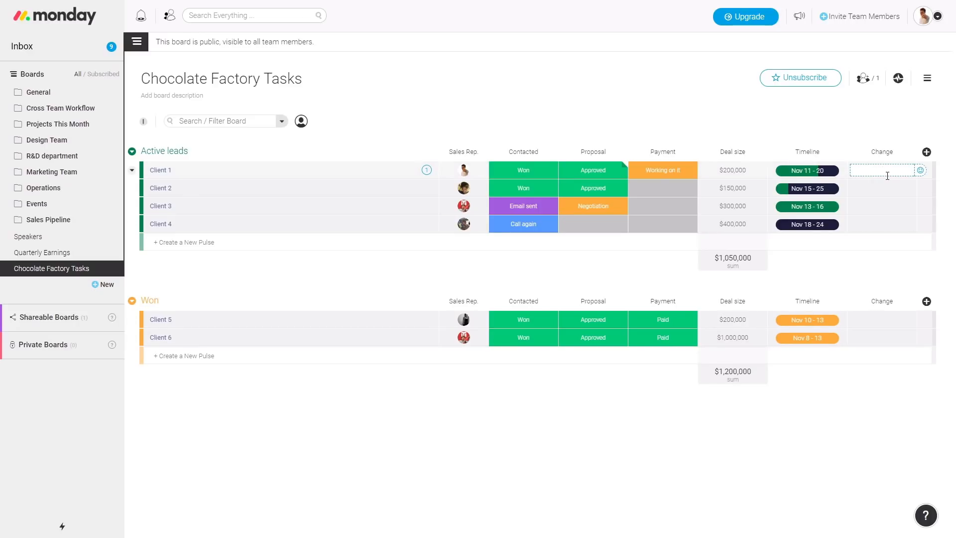
text(google.com)
key(Return)
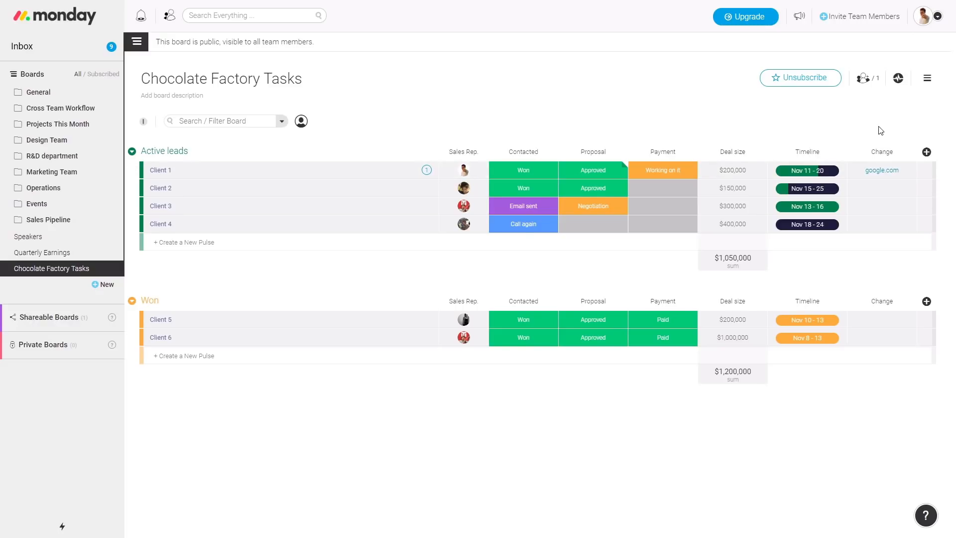
click(884, 196)
text(searchable)
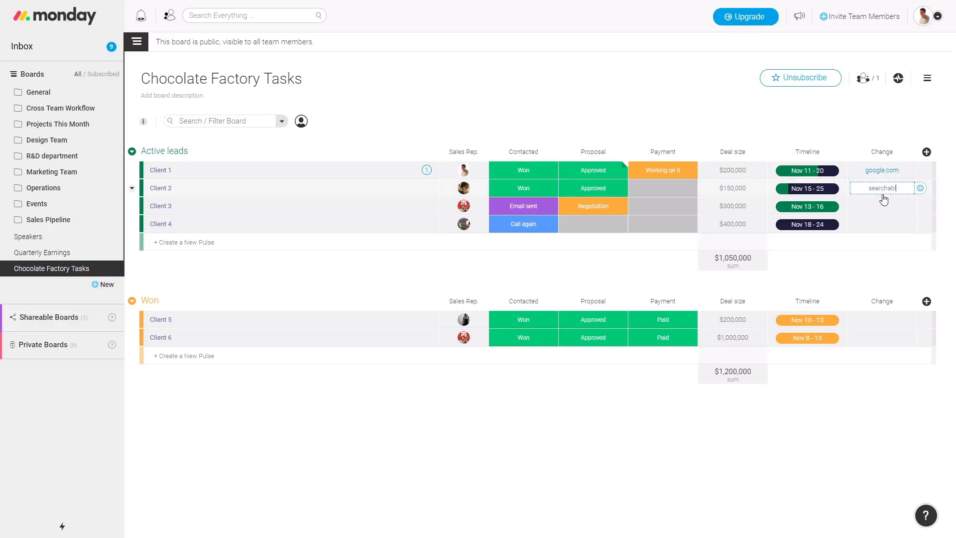
click(663, 95)
Search the board for 'sear', then clear the search
click(228, 120)
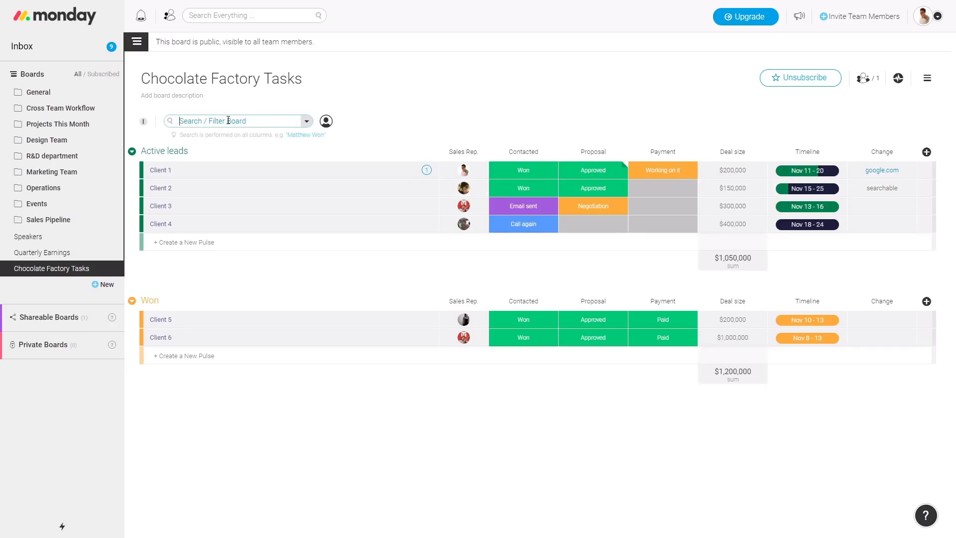
text(searc)
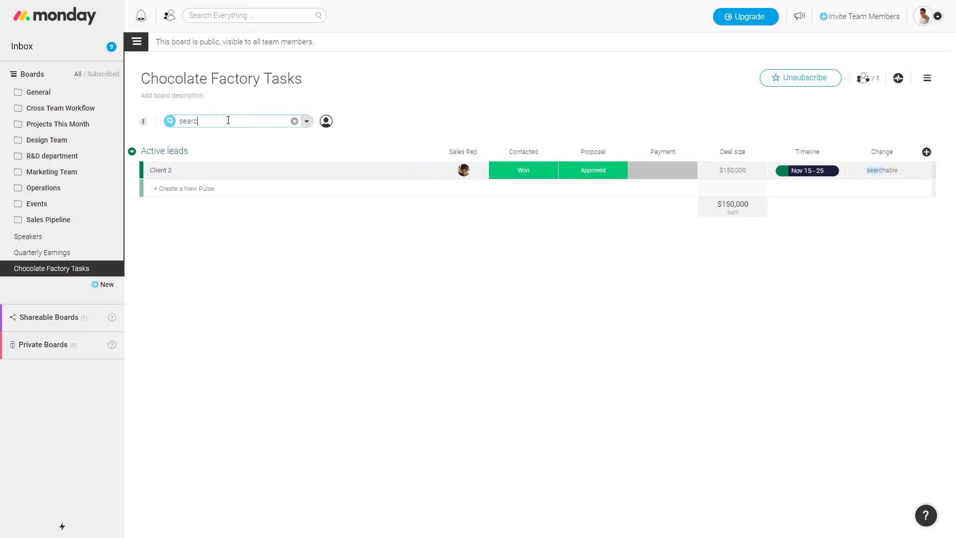
key(BackSpace)
key(BackSpace)
key(BackSpace)
key(BackSpace)
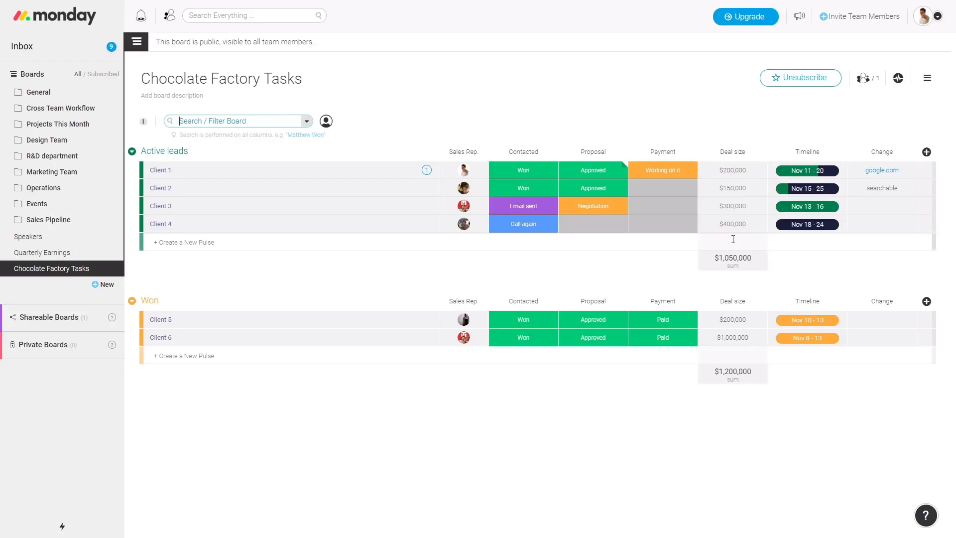
Delete the Change column from the board
click(917, 145)
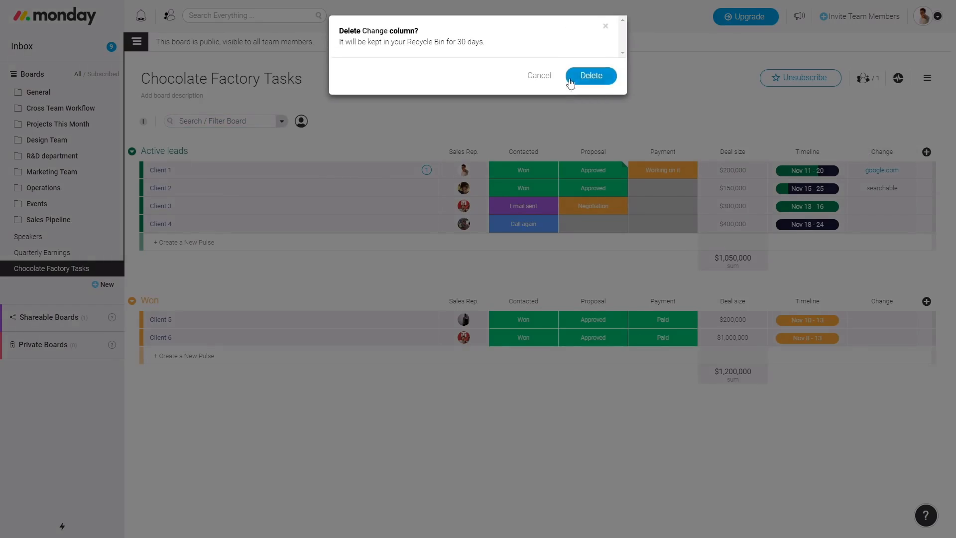
drag(490, 46, 339, 43)
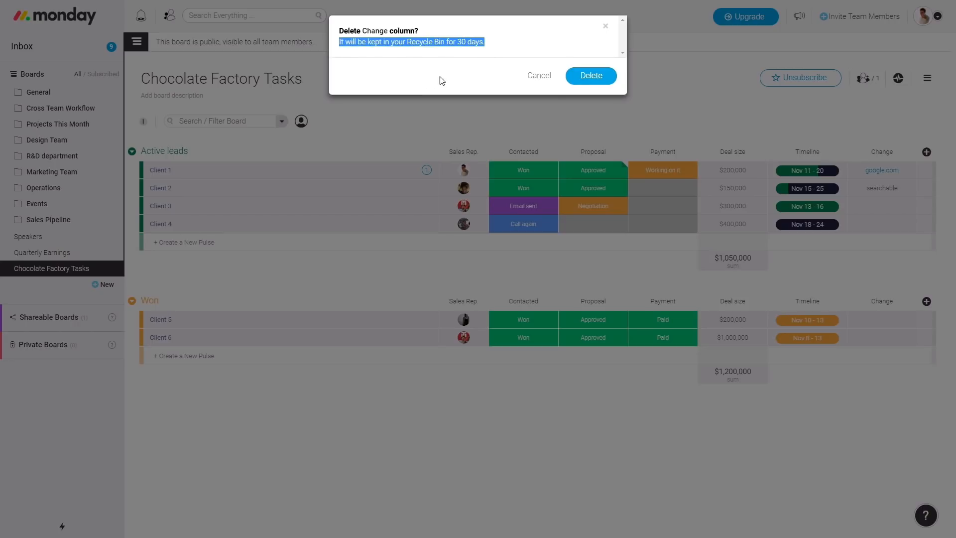
click(591, 77)
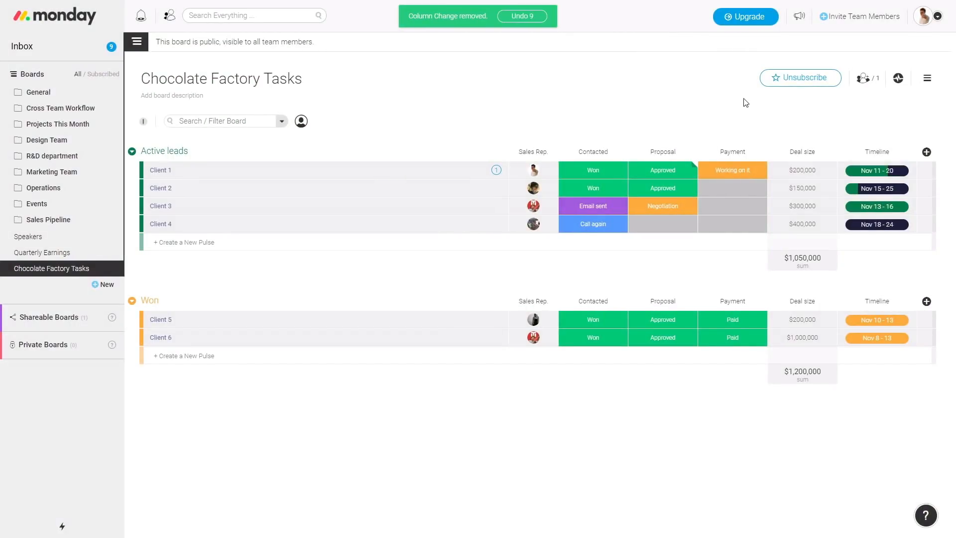
Add a Date column and date Clients 1, 2 and 3 Nov 17, Nov 18 and Nov 19
click(925, 153)
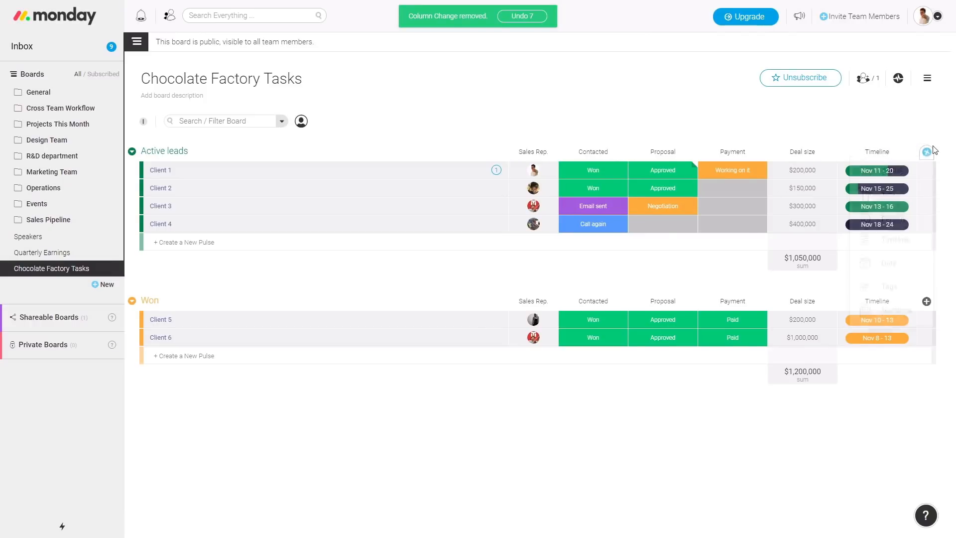
click(912, 276)
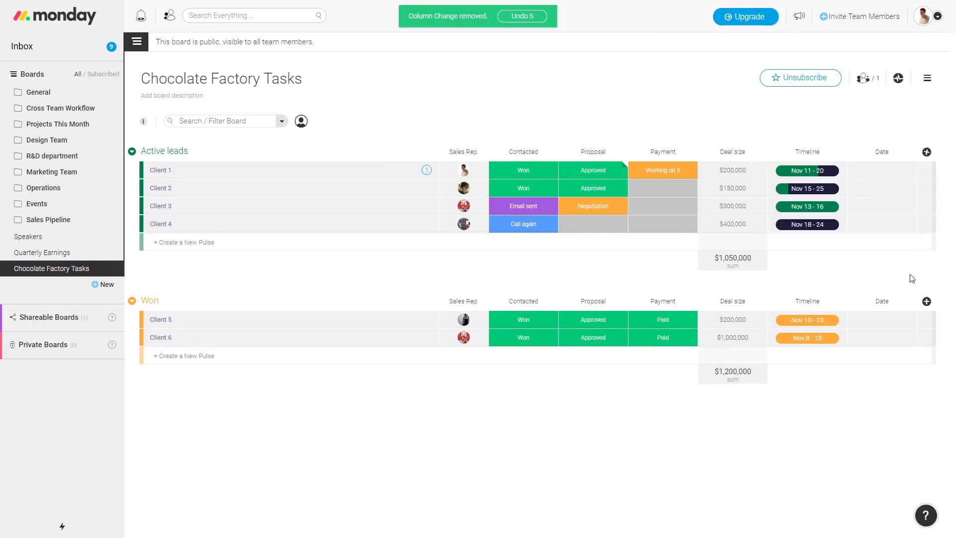
click(882, 172)
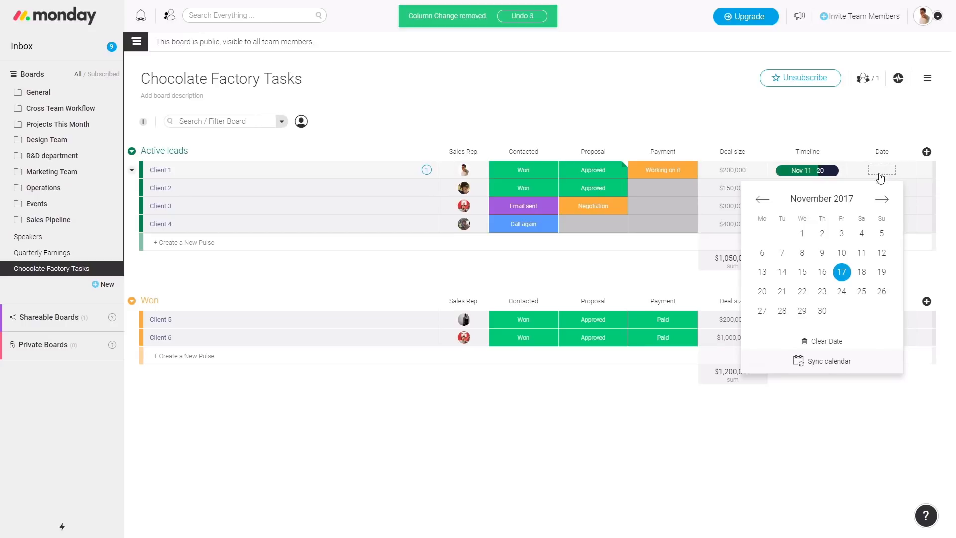
click(842, 271)
click(871, 192)
click(861, 289)
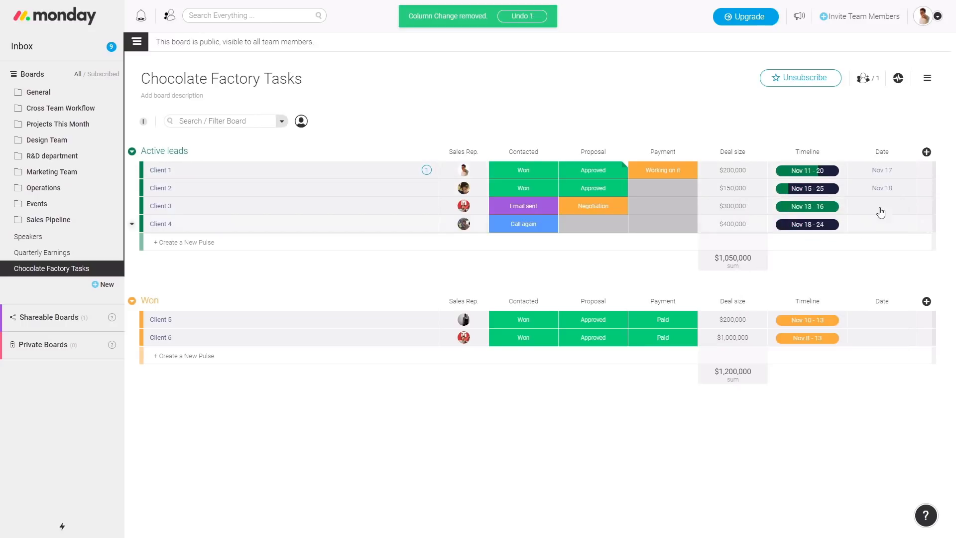
click(880, 207)
click(882, 307)
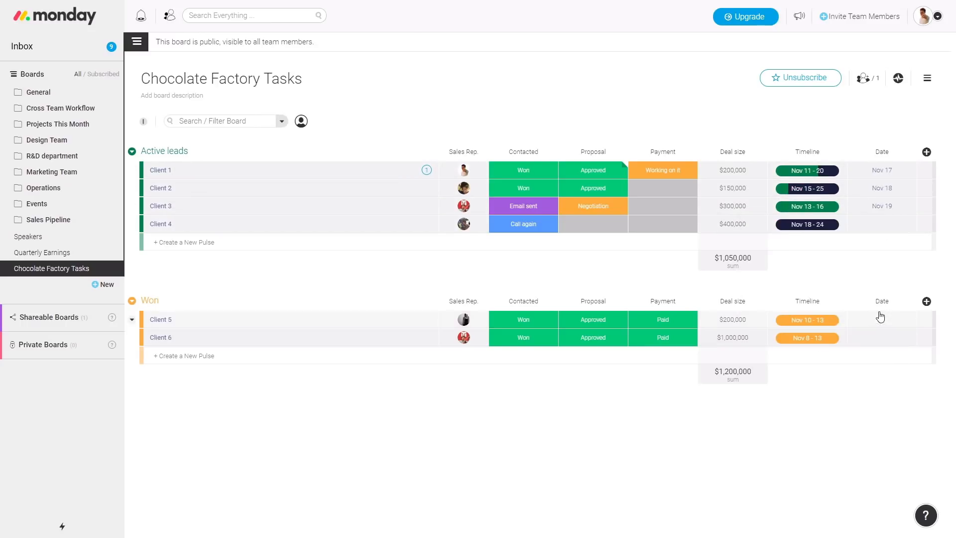
click(881, 171)
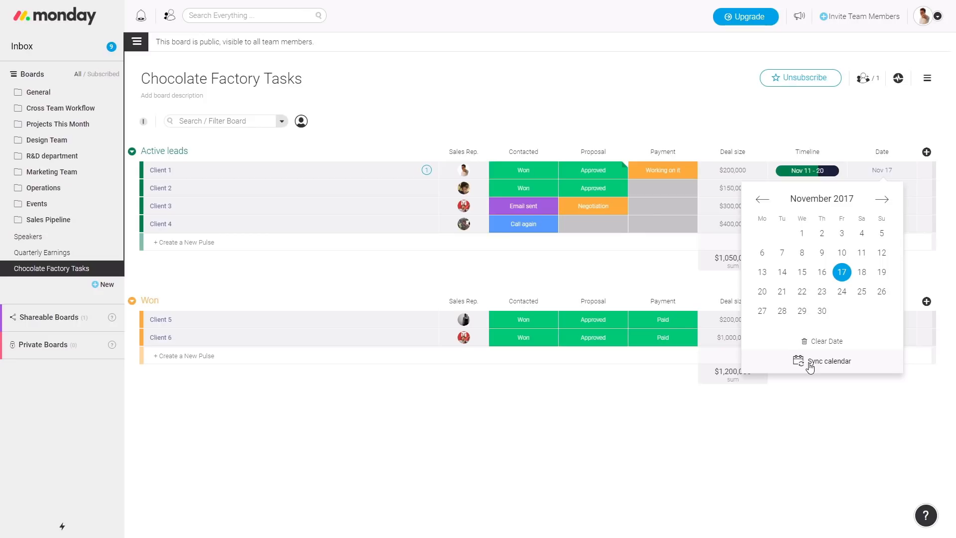
click(830, 114)
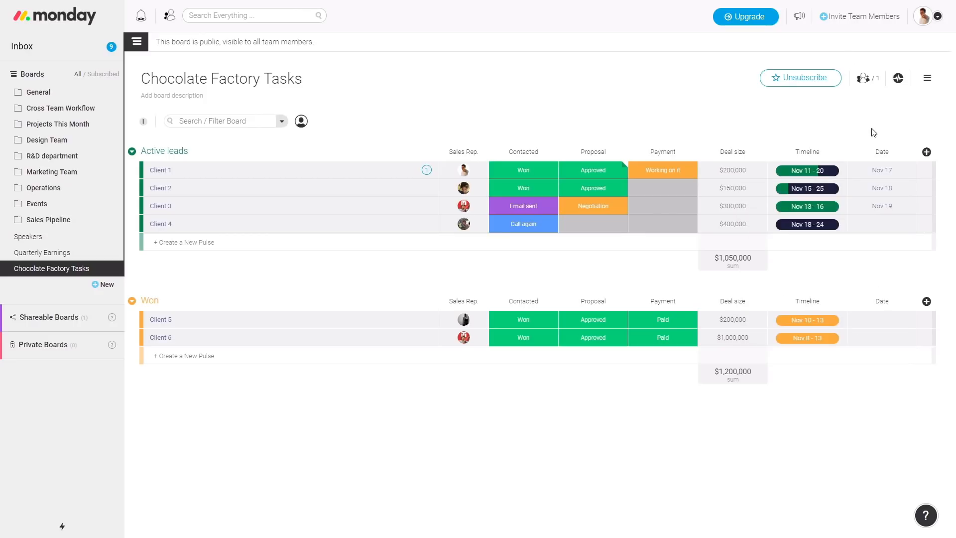
Date Client 4 Nov 2 and Client 5 Nov 30, then check the board's filter options
click(877, 226)
click(818, 287)
click(882, 322)
click(826, 459)
click(282, 122)
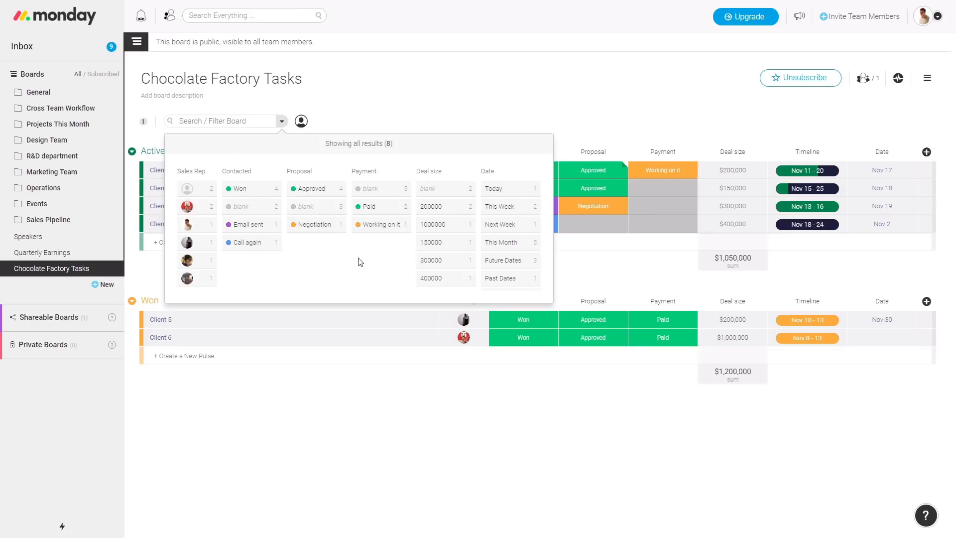
click(281, 123)
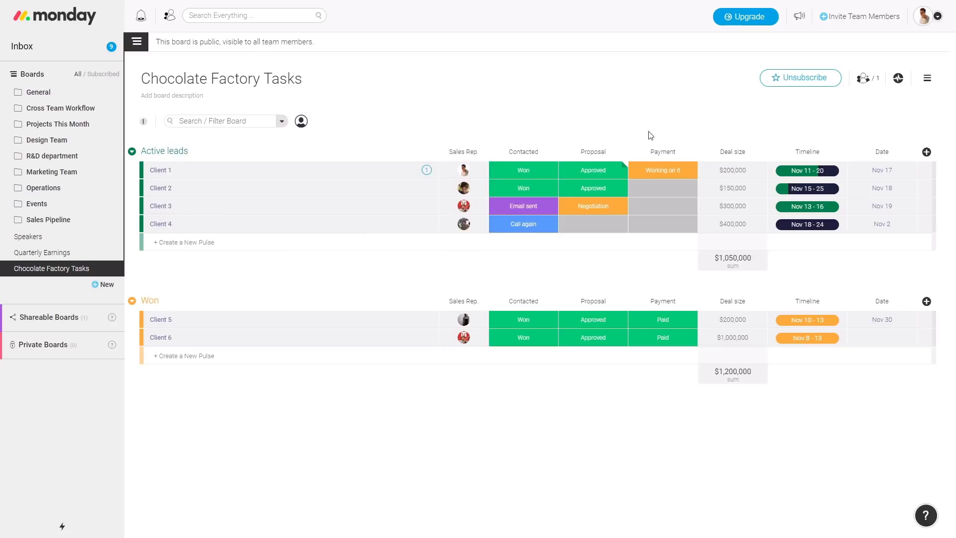
Delete the Date column and add a Tags column
click(916, 142)
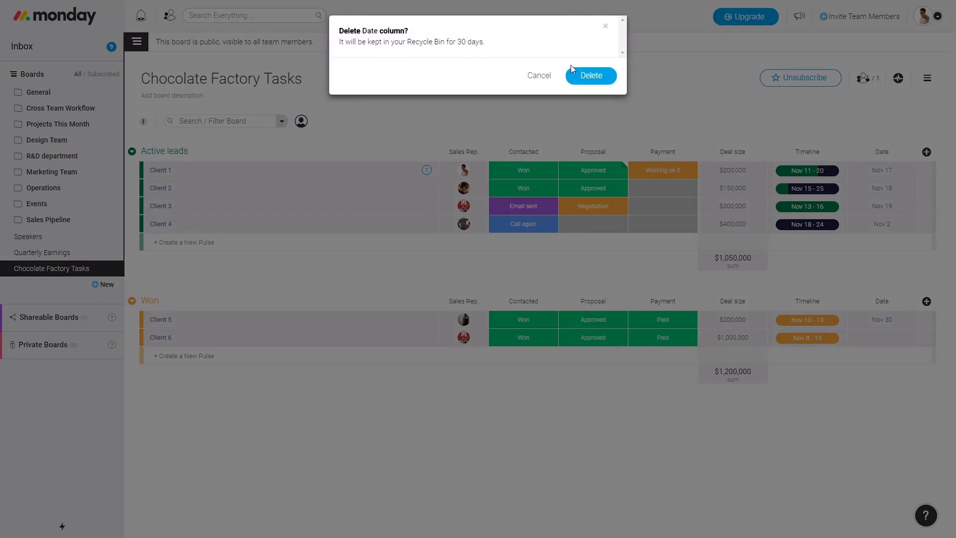
click(604, 75)
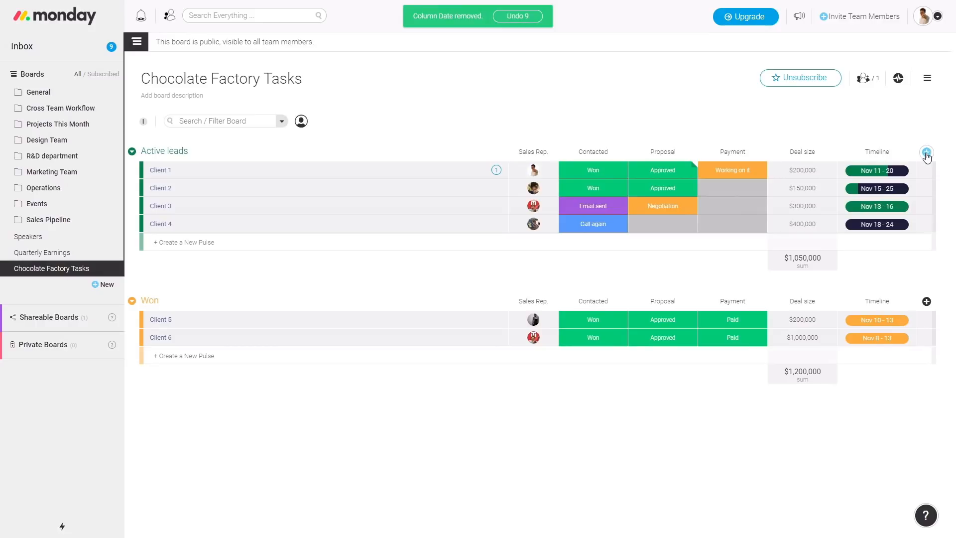
click(927, 153)
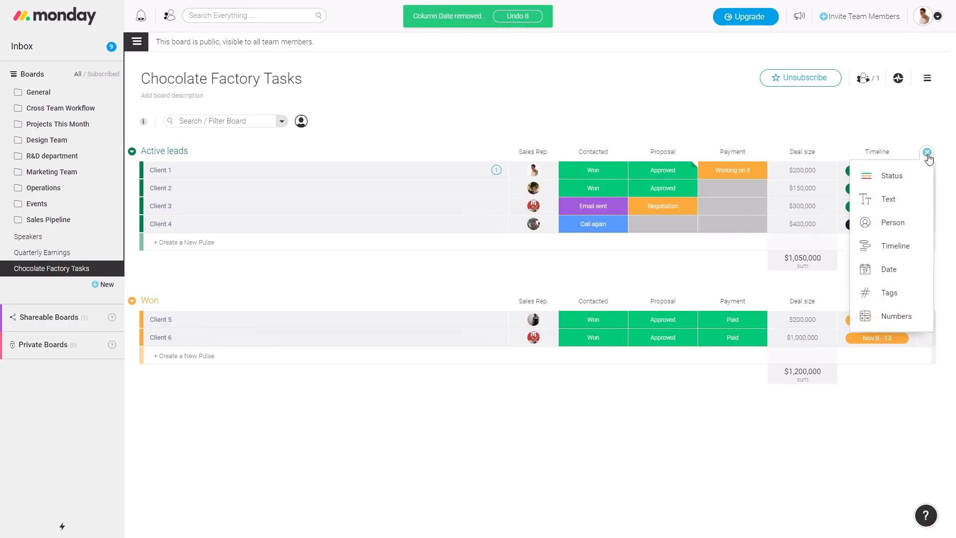
click(914, 294)
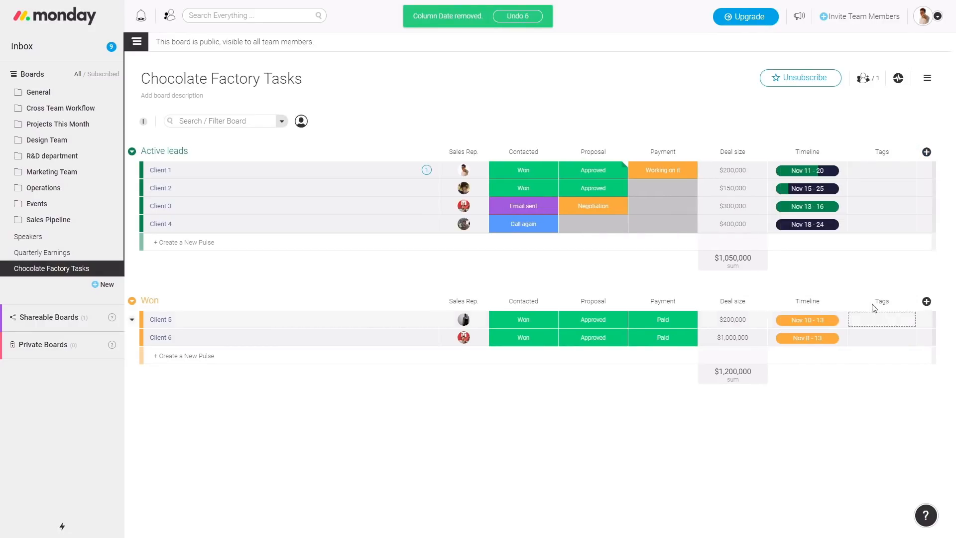
Tag Client 1 #Client21 and Client 2 #HRcomapny, then swap Client 2's tag for #product
click(872, 183)
click(845, 213)
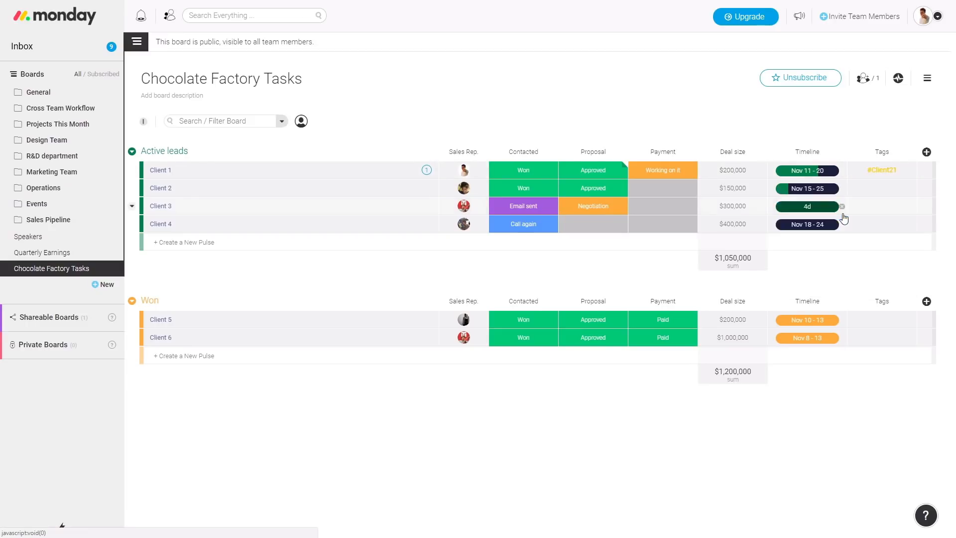
click(882, 189)
click(848, 244)
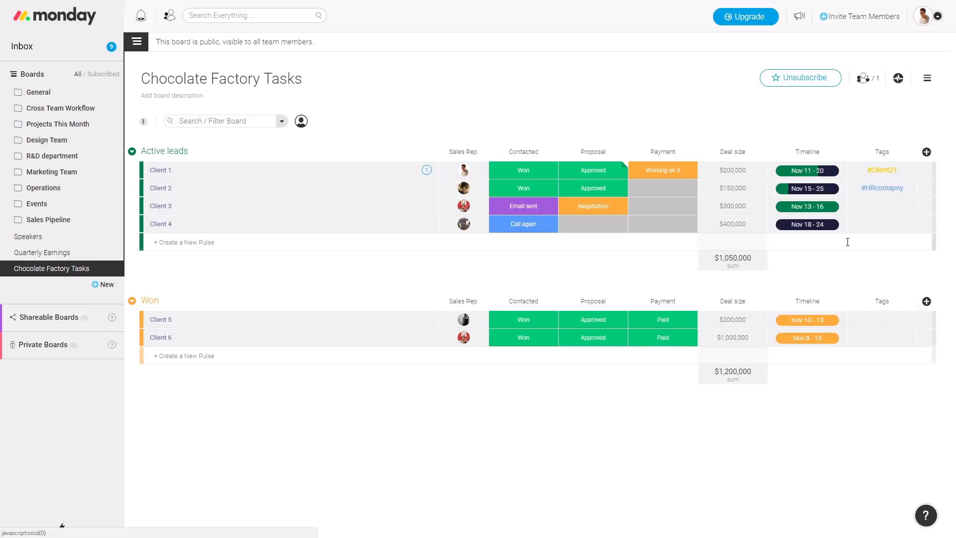
click(904, 191)
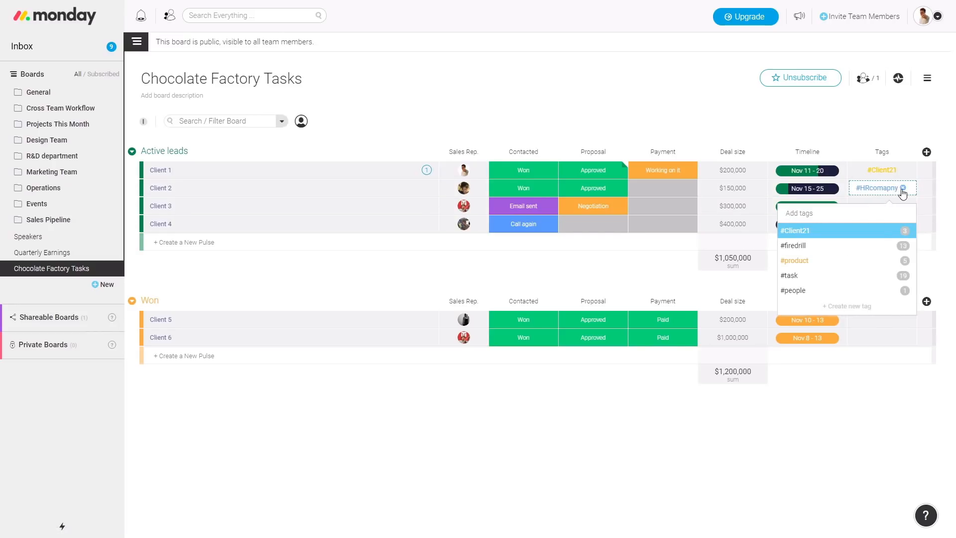
click(903, 188)
click(892, 195)
click(819, 260)
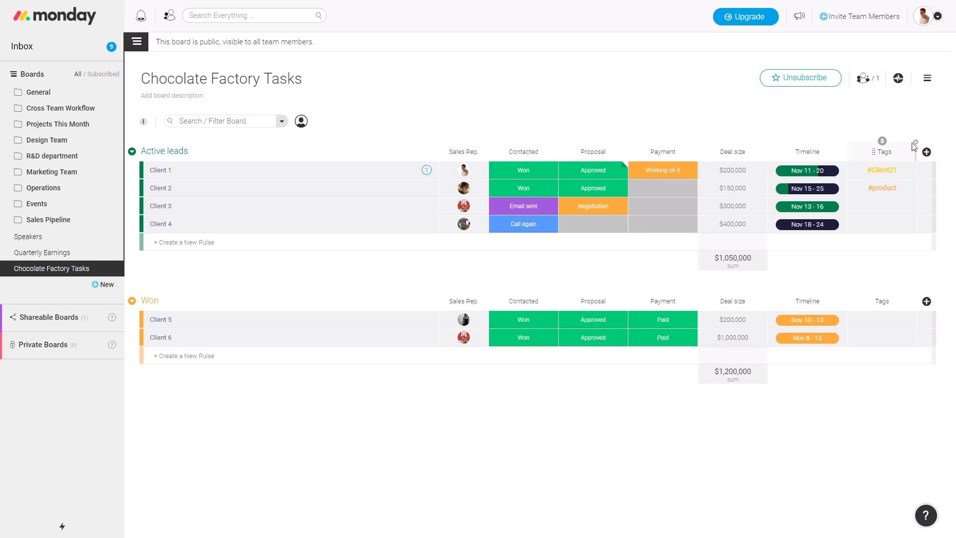
Delete the Tags column and open Client 1's updates panel
click(916, 145)
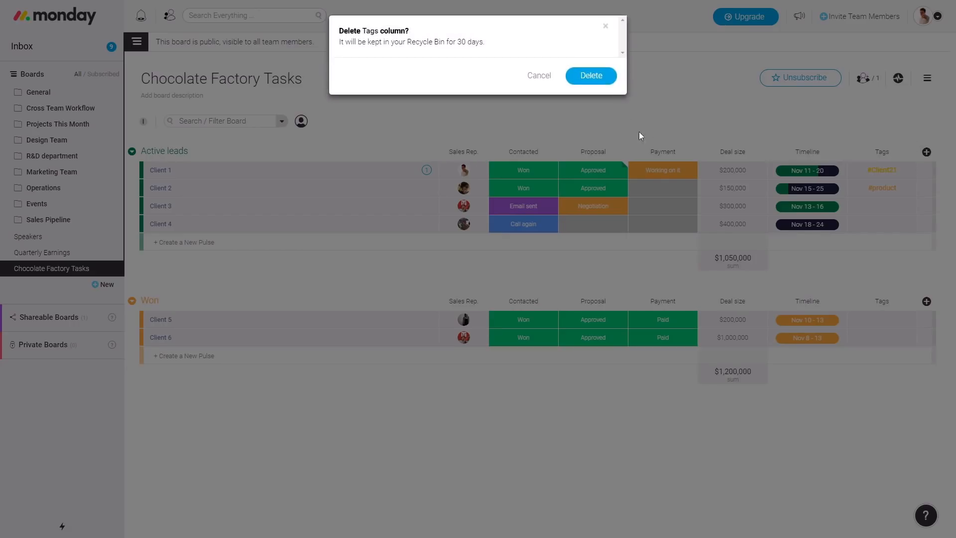
click(607, 78)
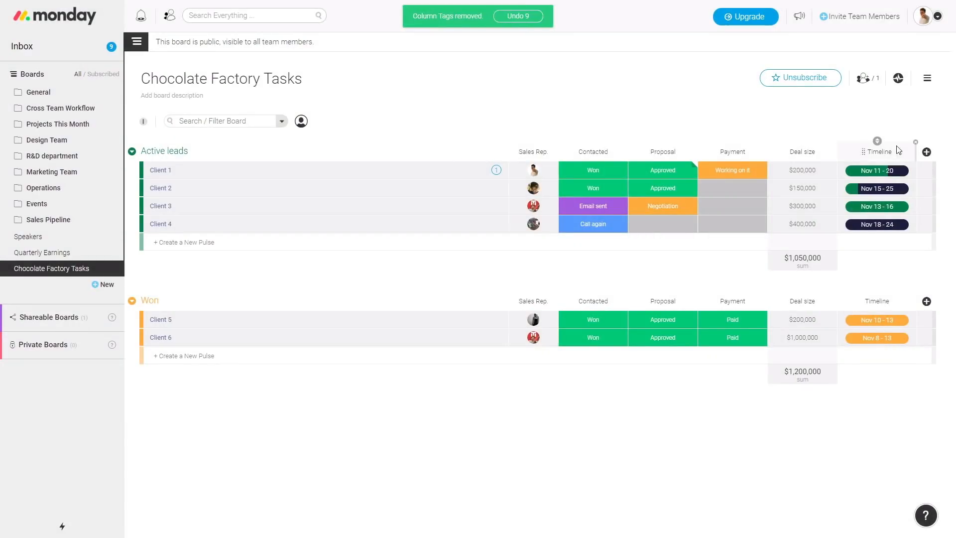
click(926, 152)
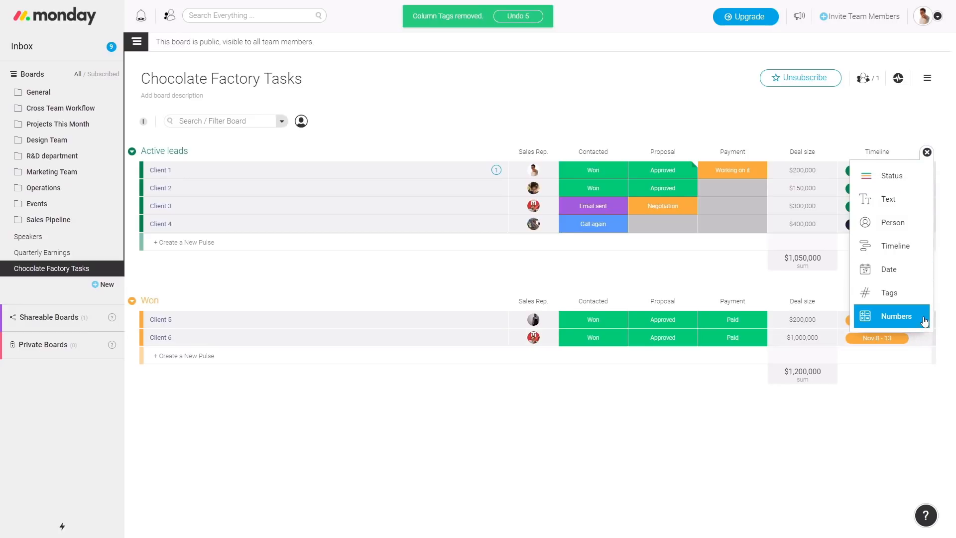
click(843, 432)
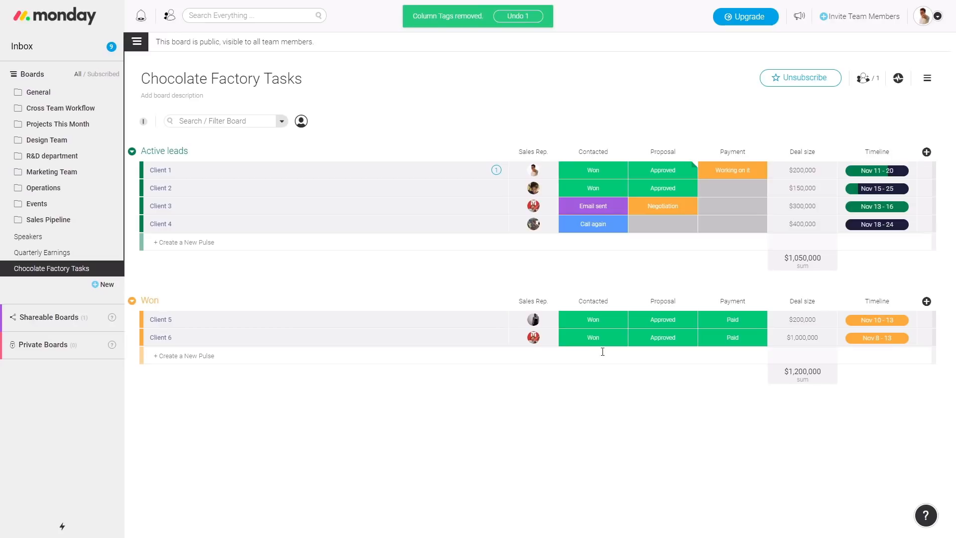
mouse_move(695, 171)
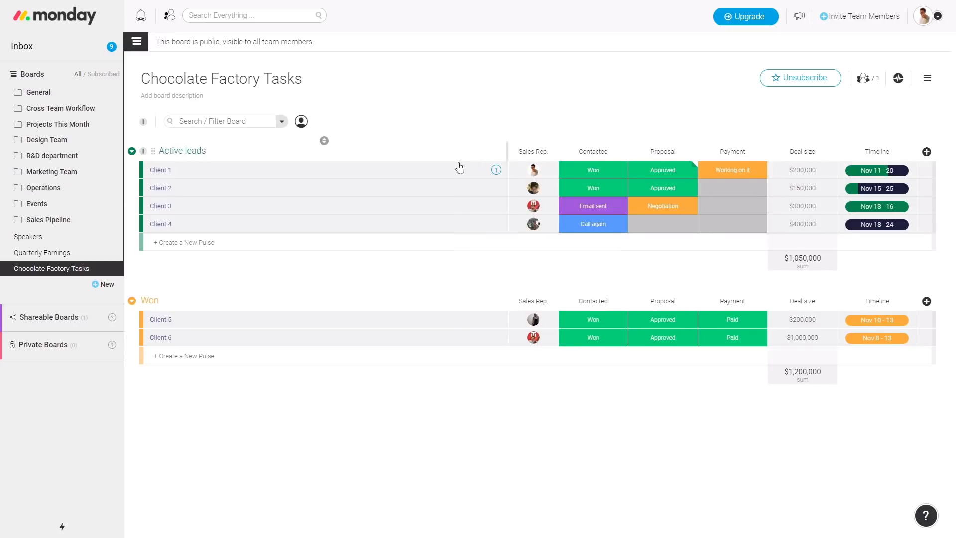
click(498, 170)
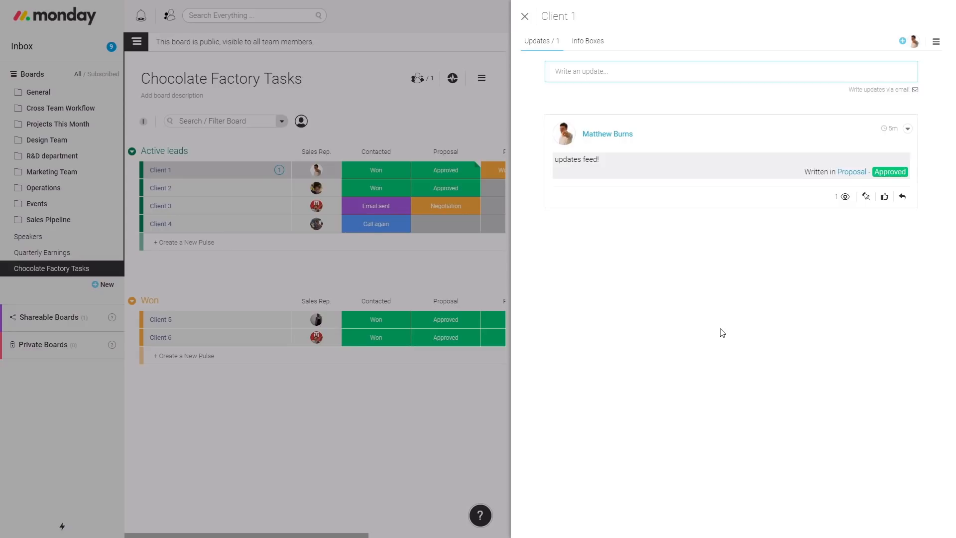
Open a reply to Client 1's 'updates feed!' update, checking the file and GIF options
mouse_move(847, 199)
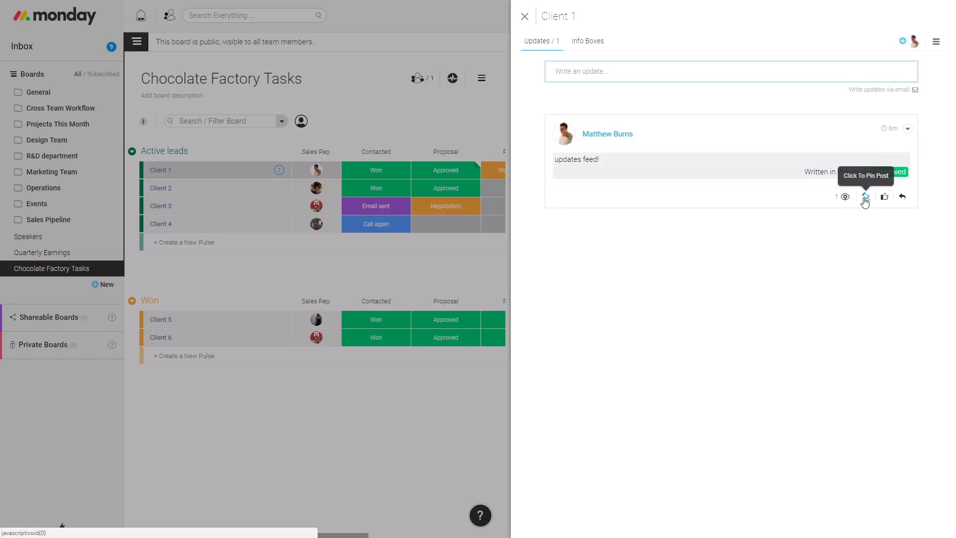
click(904, 197)
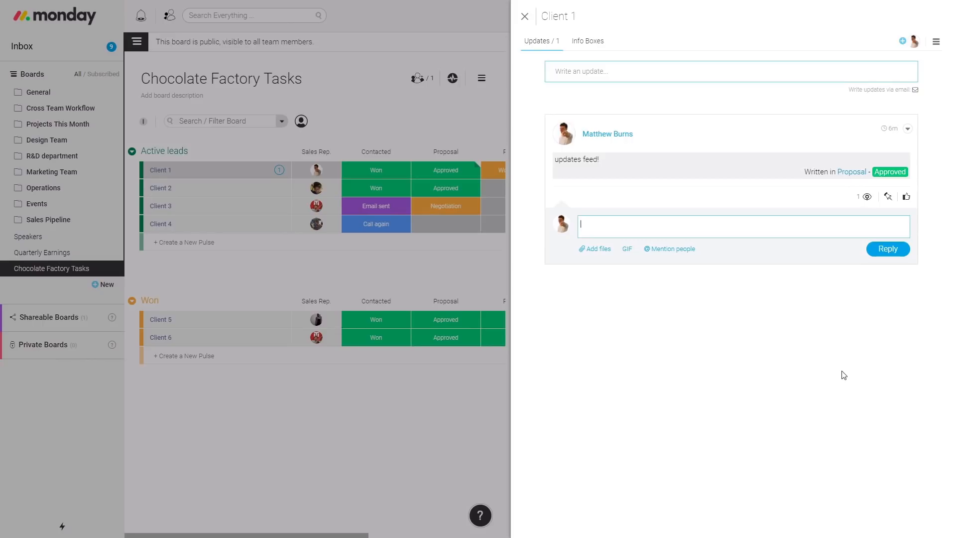
click(606, 250)
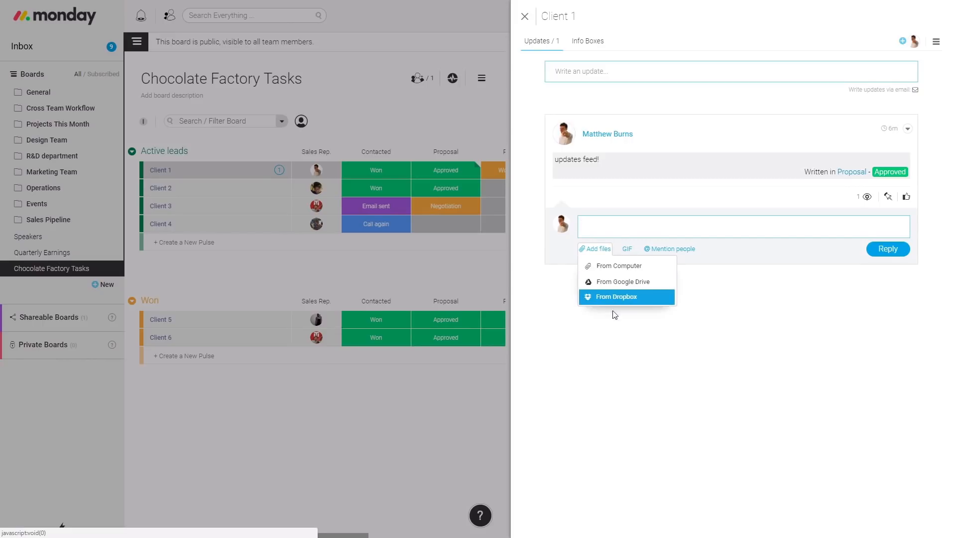
click(631, 251)
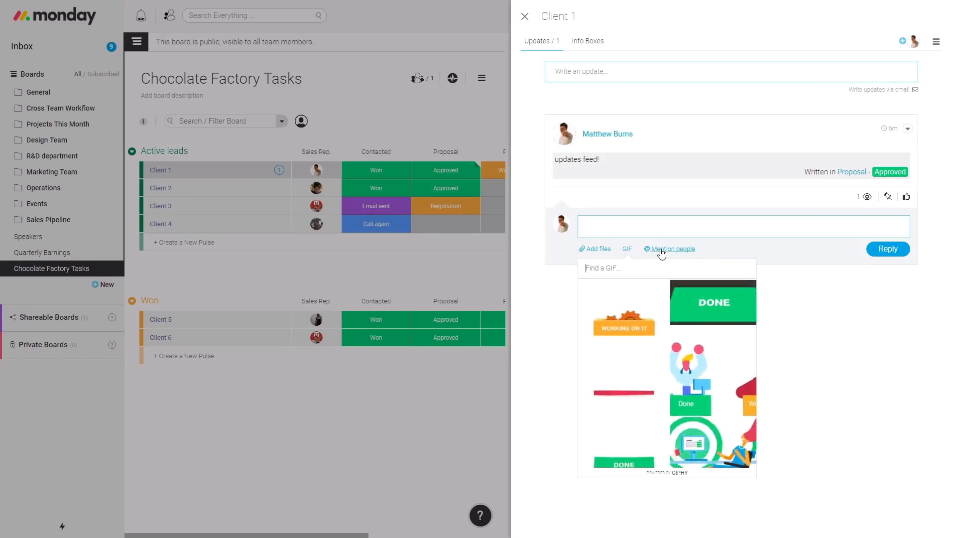
click(668, 226)
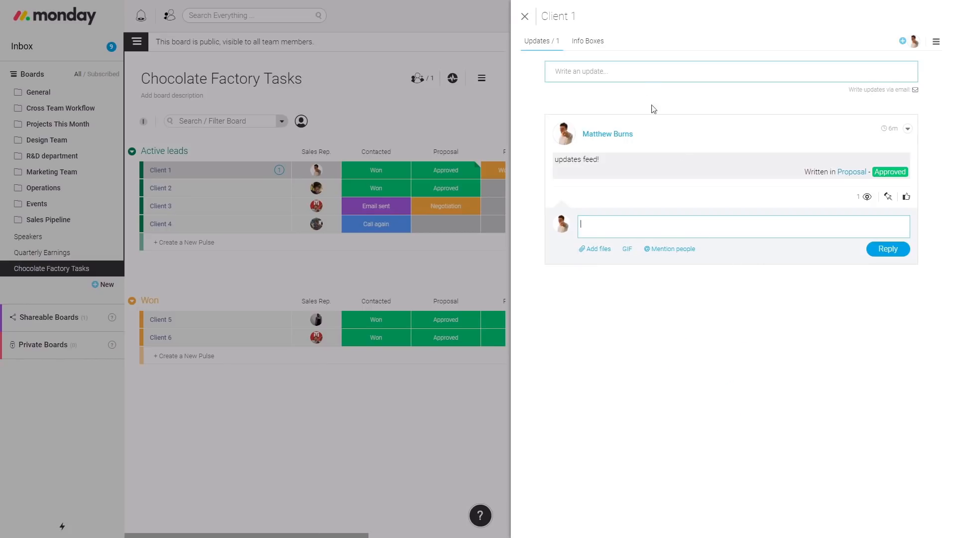
click(643, 78)
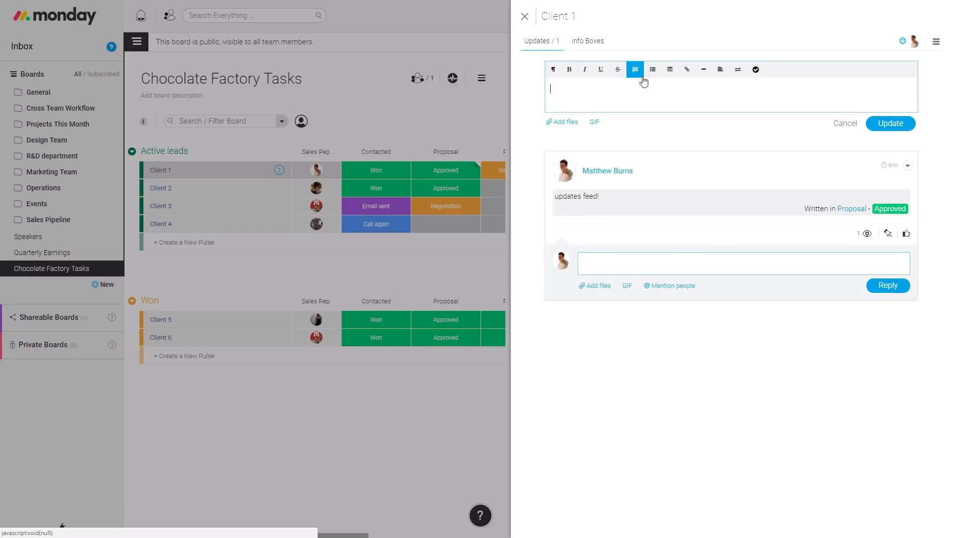
text(@ever)
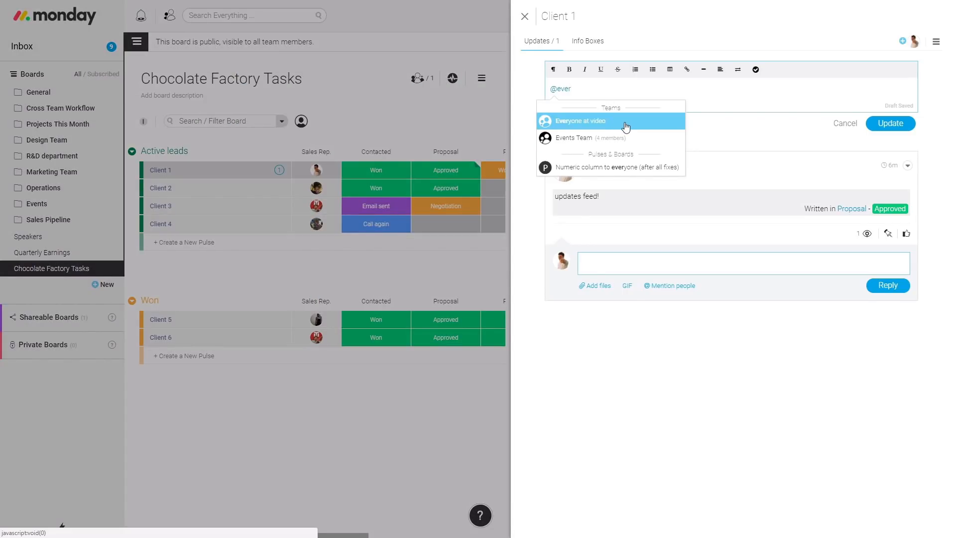
click(618, 88)
text(y)
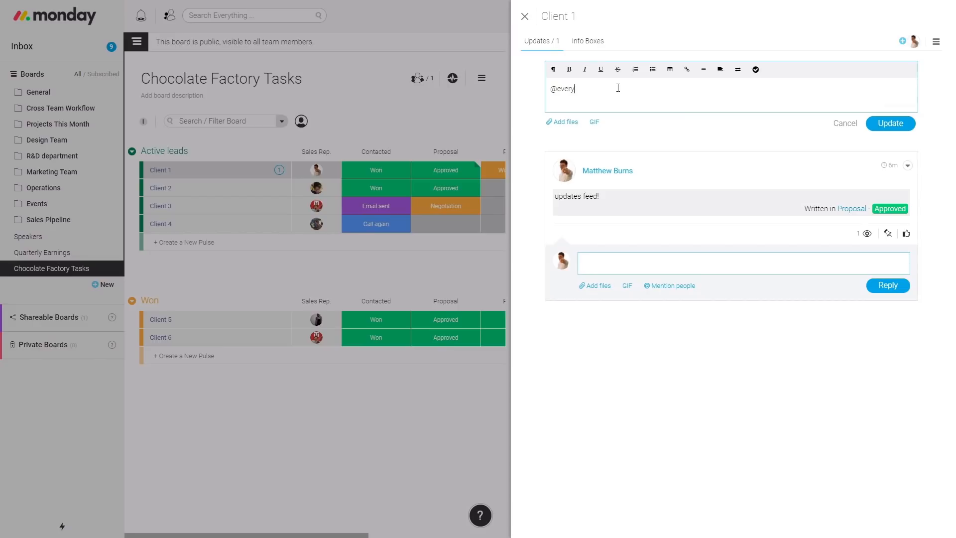
drag(619, 88, 518, 87)
text(@)
click(629, 125)
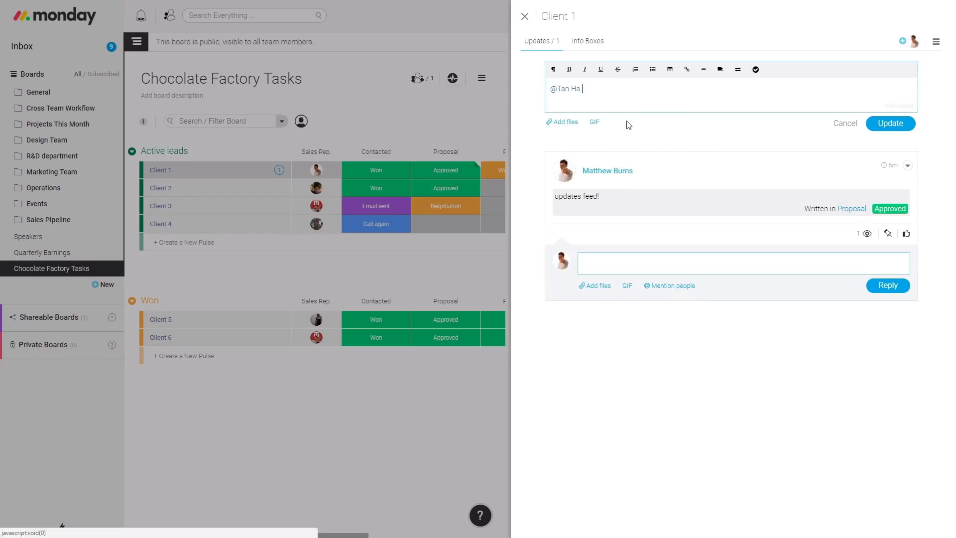
text(hows this go)
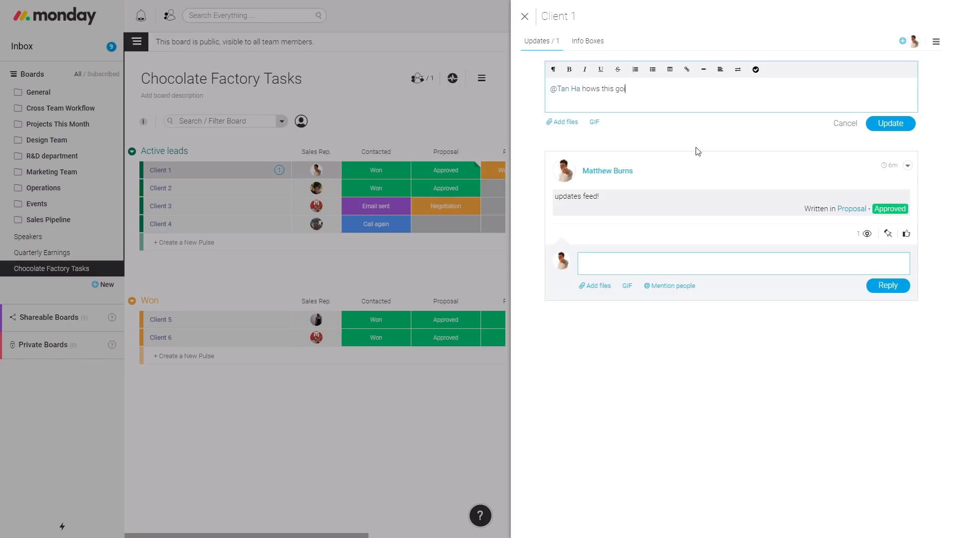
text(ing?)
click(572, 125)
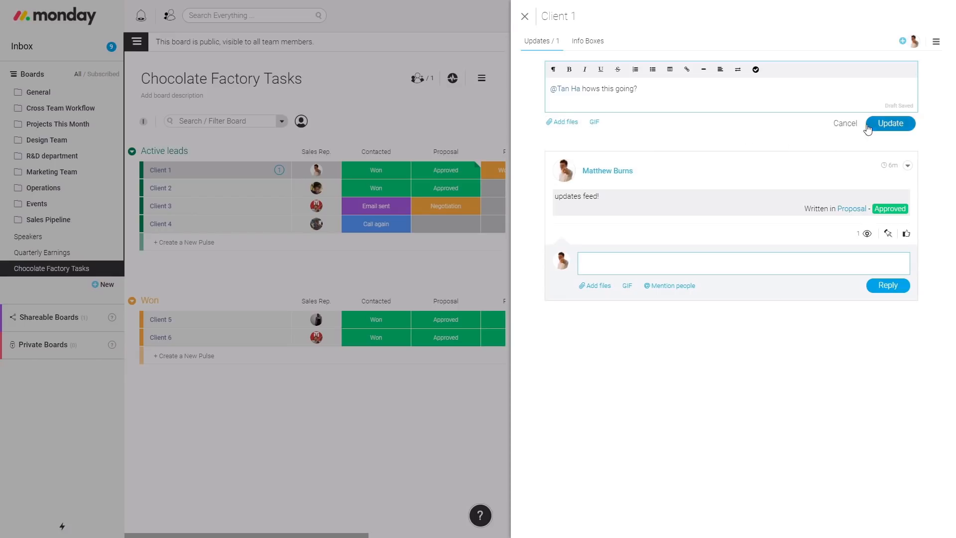
click(850, 124)
click(892, 90)
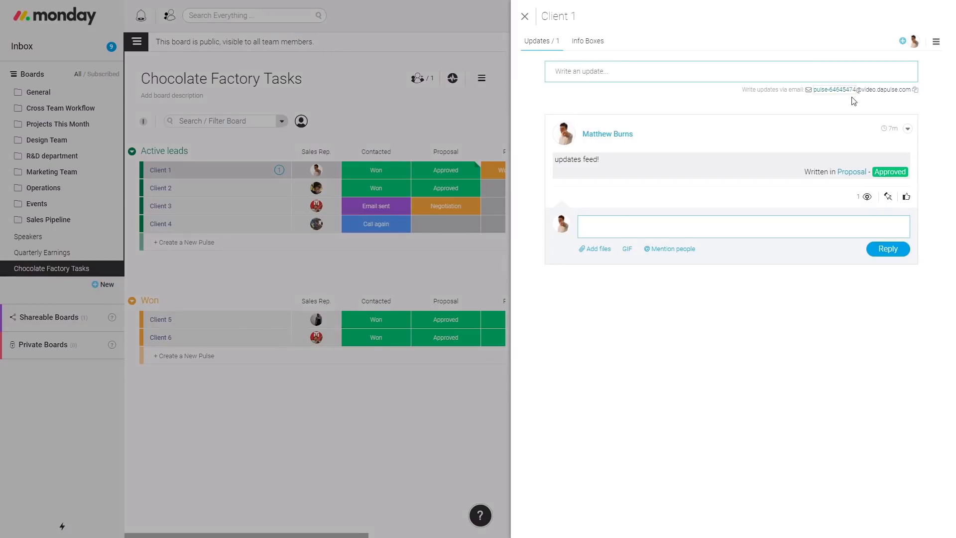
Set Client 1's update email address to 'client1update', then view its info boxes
click(839, 92)
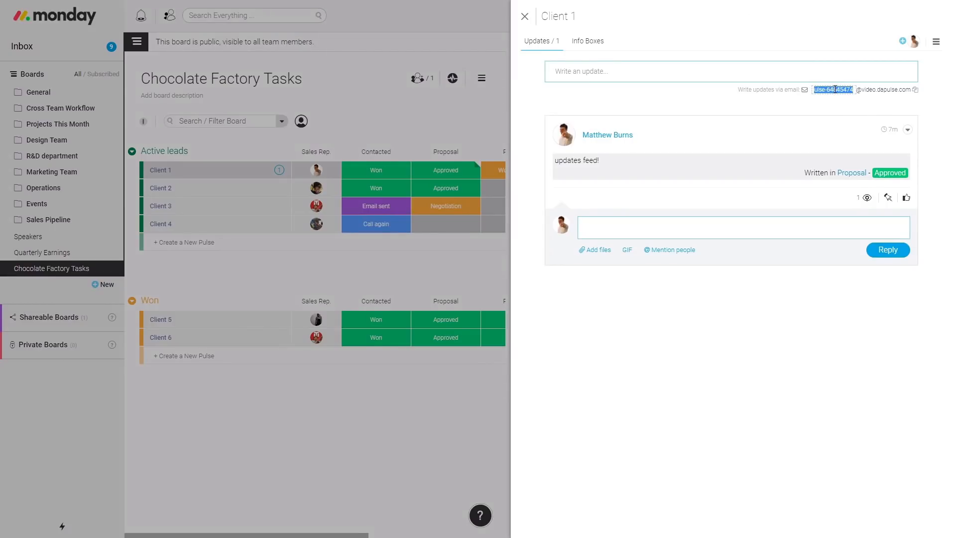
text(client1update)
key(Return)
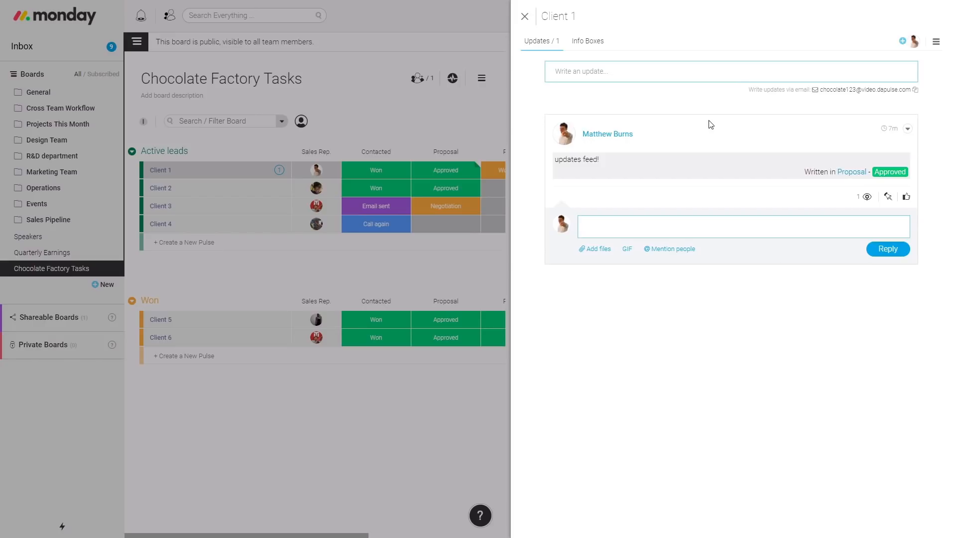
click(598, 44)
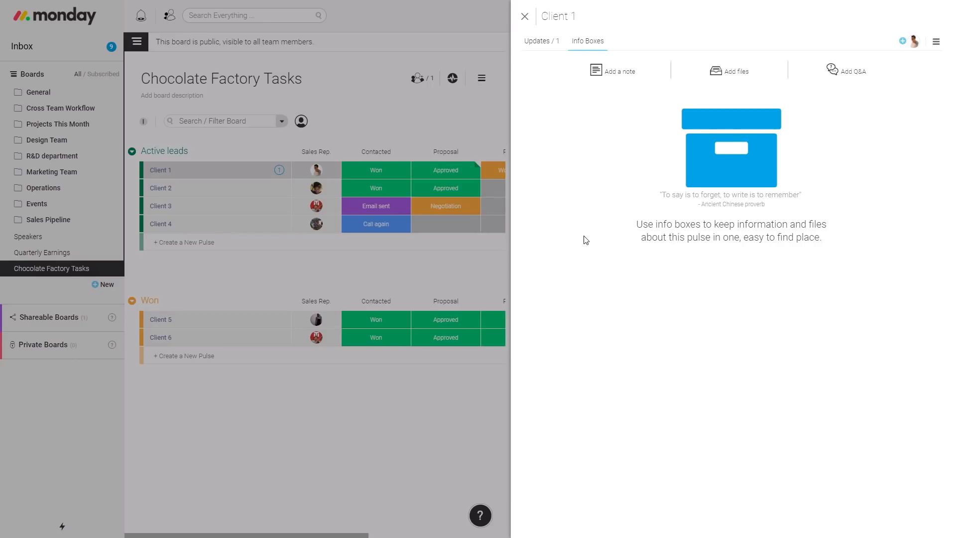
Add Note, File List and Q&A List info boxes to Client 1
click(607, 72)
click(729, 72)
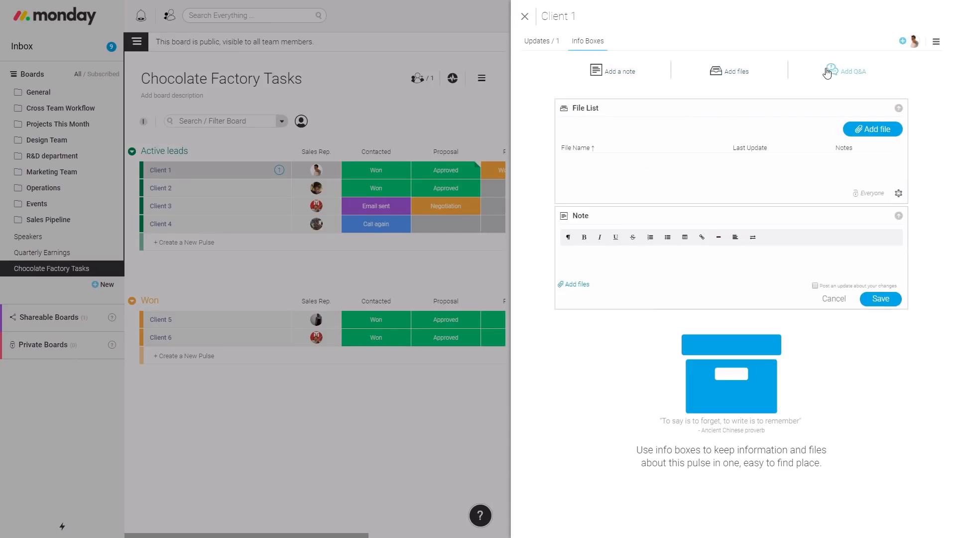
click(827, 72)
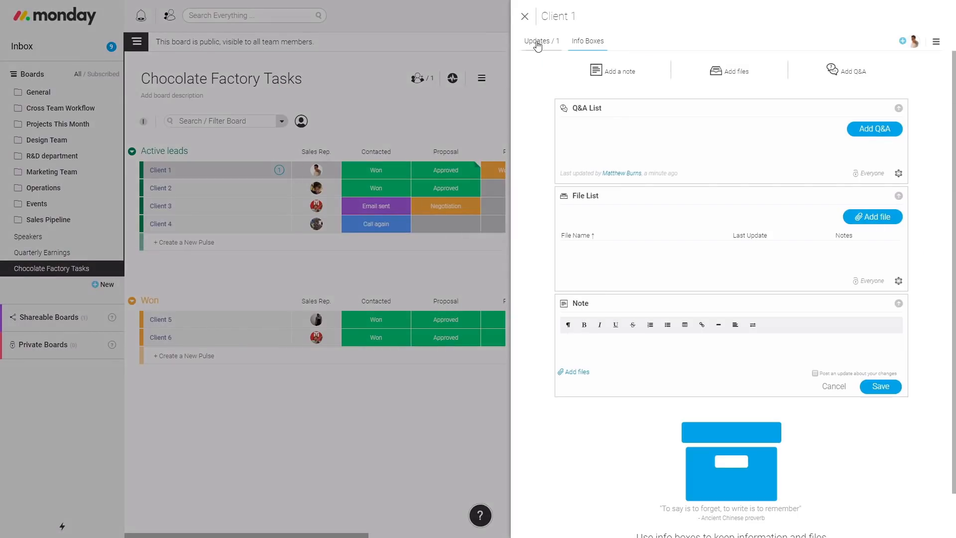
Glance at Client 1's update options, return to info boxes, then close the panel
click(540, 41)
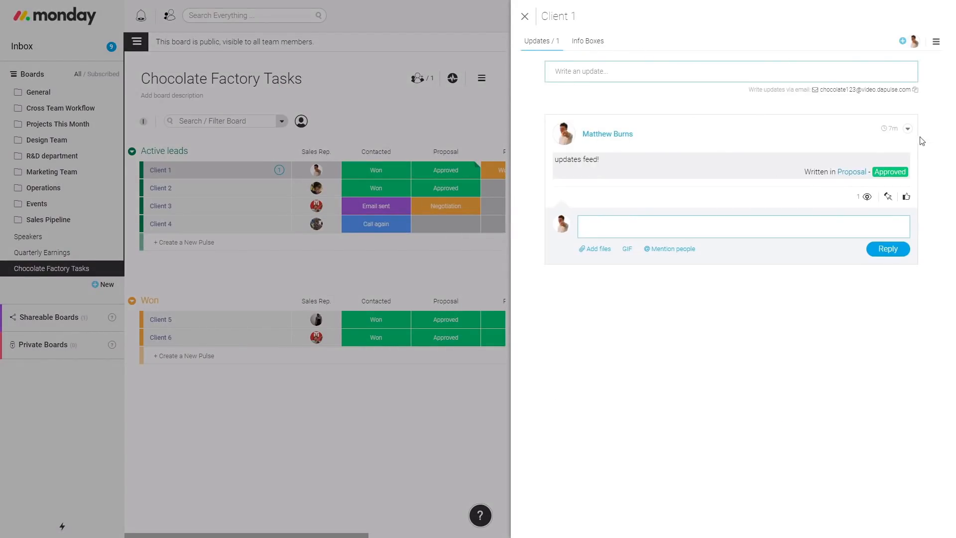
click(908, 129)
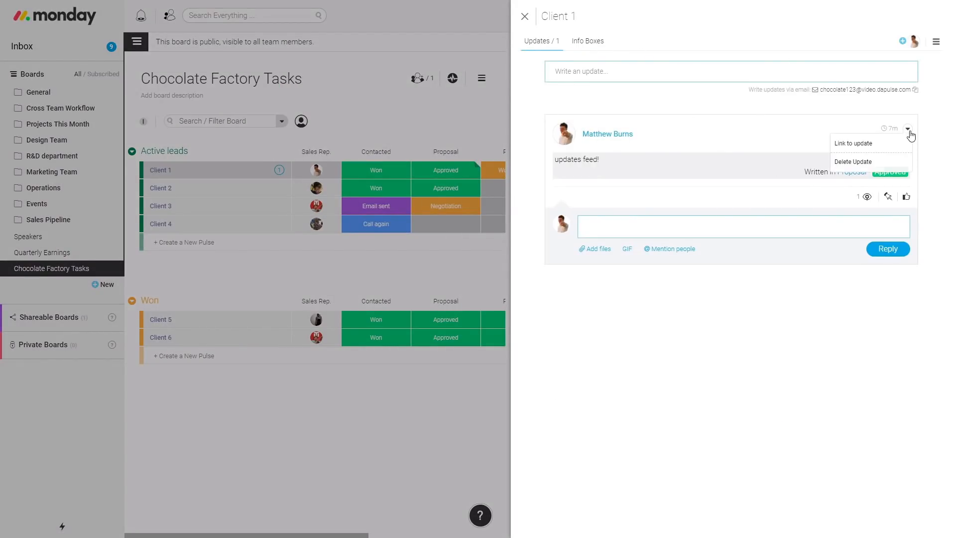
click(597, 42)
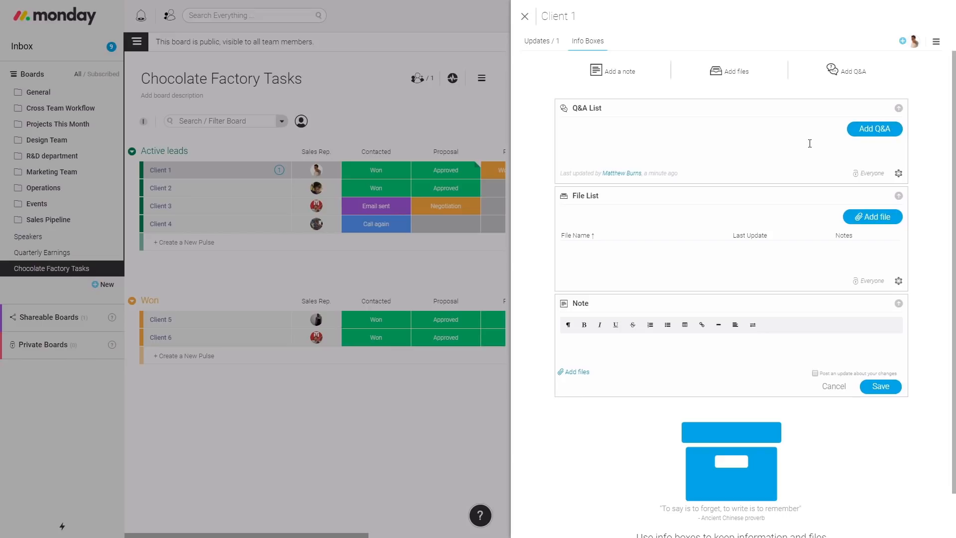
click(525, 17)
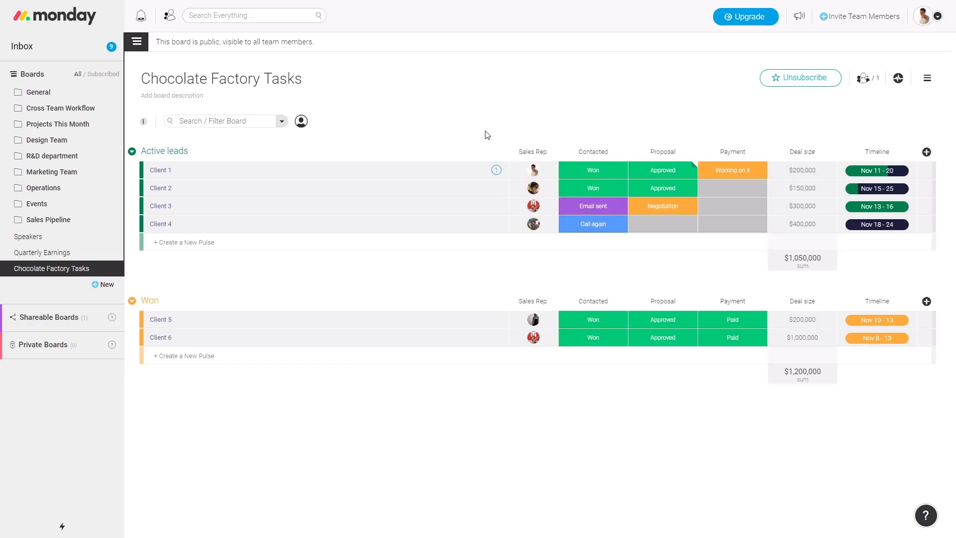
click(144, 122)
click(144, 123)
click(144, 122)
click(144, 122)
click(143, 123)
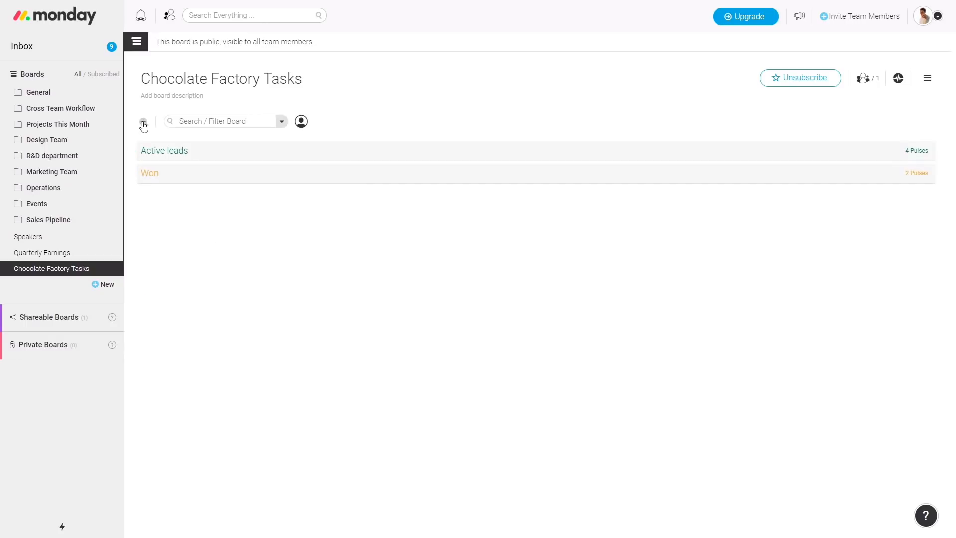
click(144, 123)
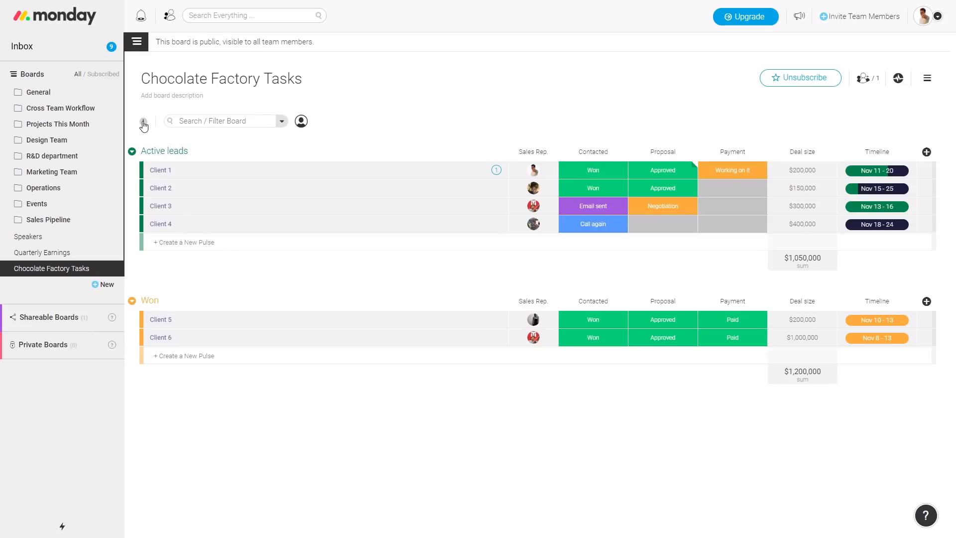
click(143, 124)
click(144, 123)
click(143, 122)
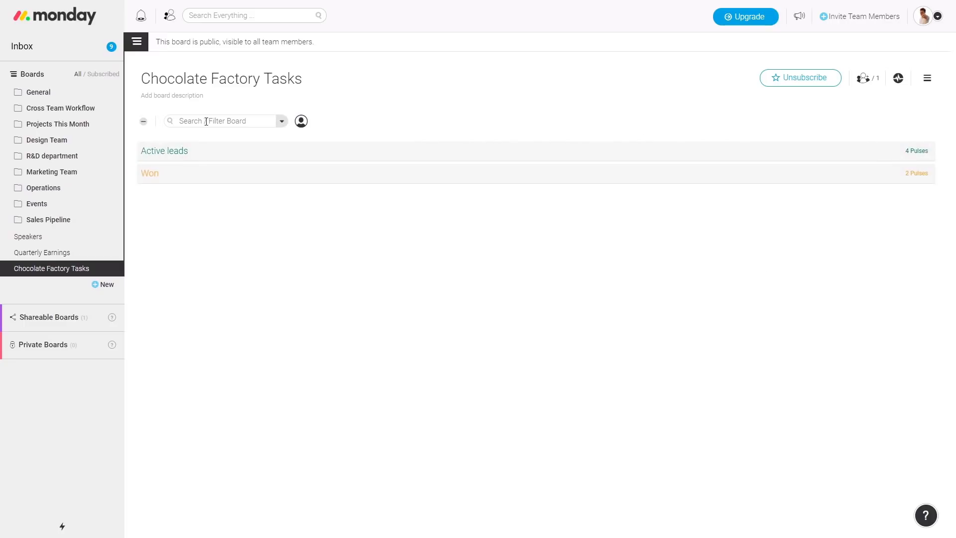
click(143, 122)
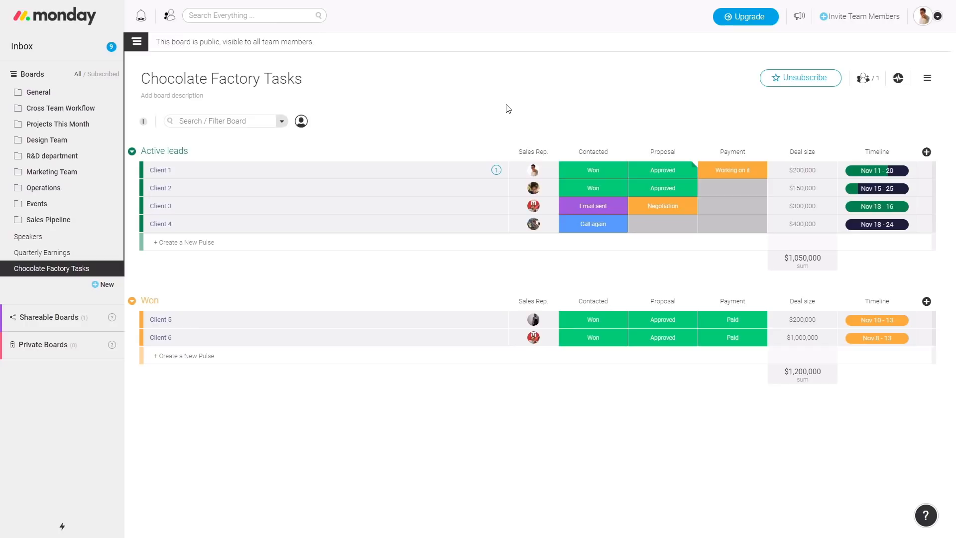
Select Clients 1–3 and bulk-set Contacted to Email sent, Call again, then Won
click(148, 170)
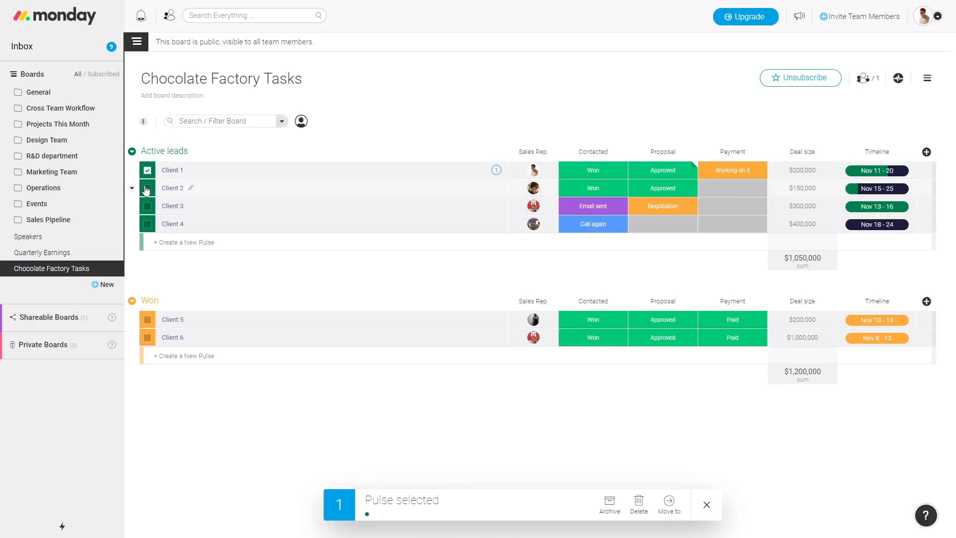
click(147, 188)
click(147, 207)
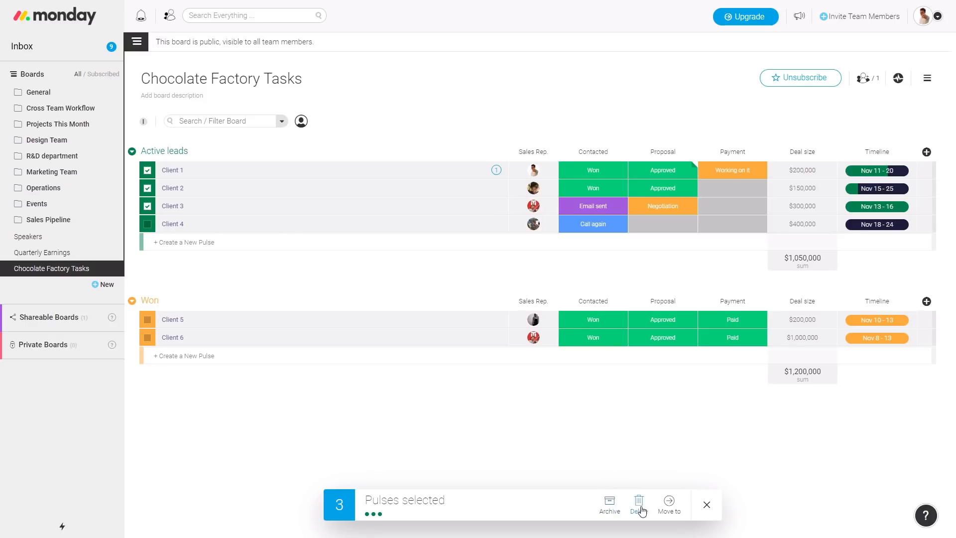
click(604, 172)
click(580, 214)
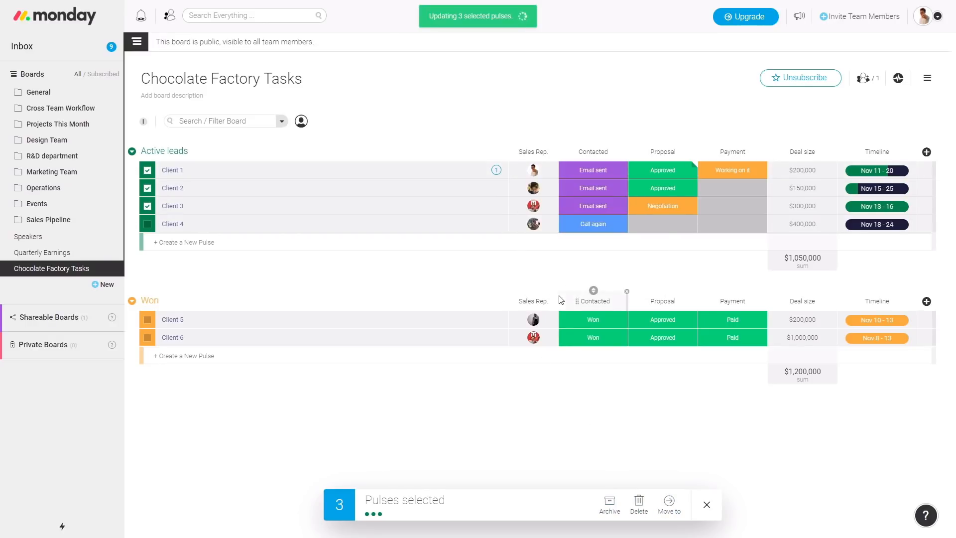
click(613, 174)
click(570, 235)
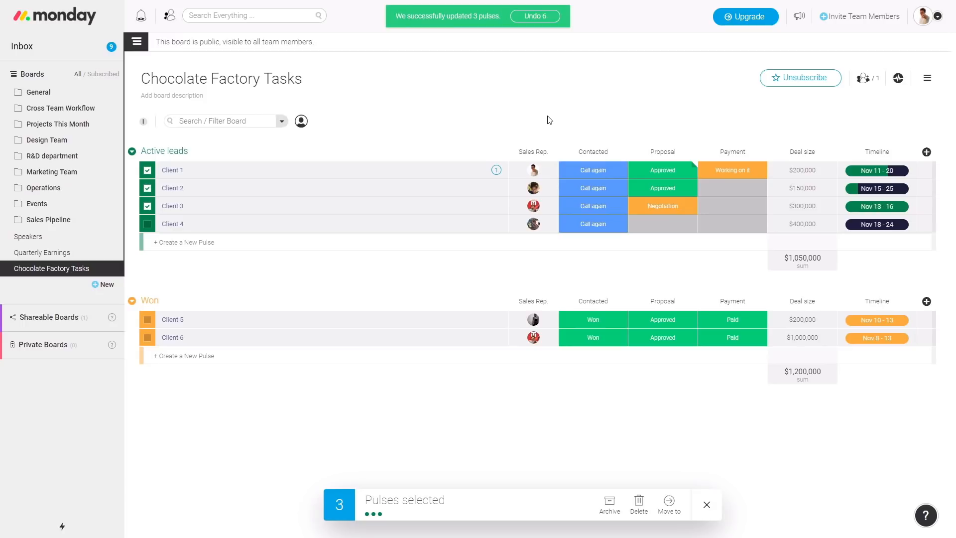
click(585, 170)
click(577, 194)
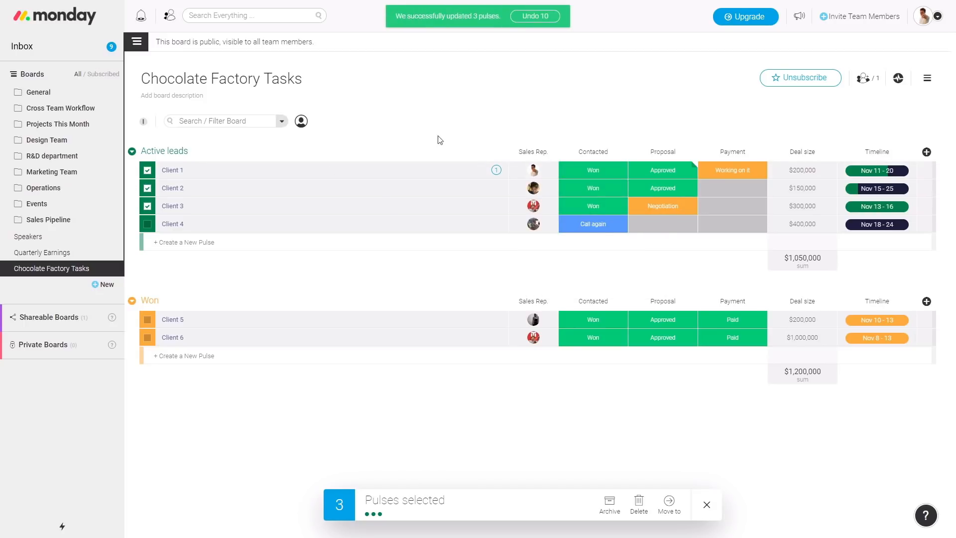
Add Clients 4 and 5 to the selection, then clear the selection
click(147, 224)
click(148, 321)
click(707, 505)
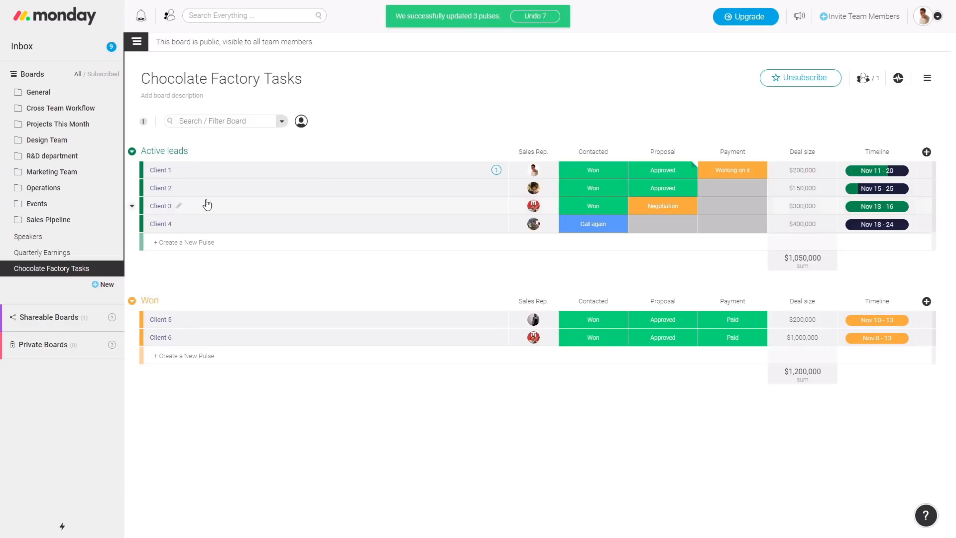
click(132, 169)
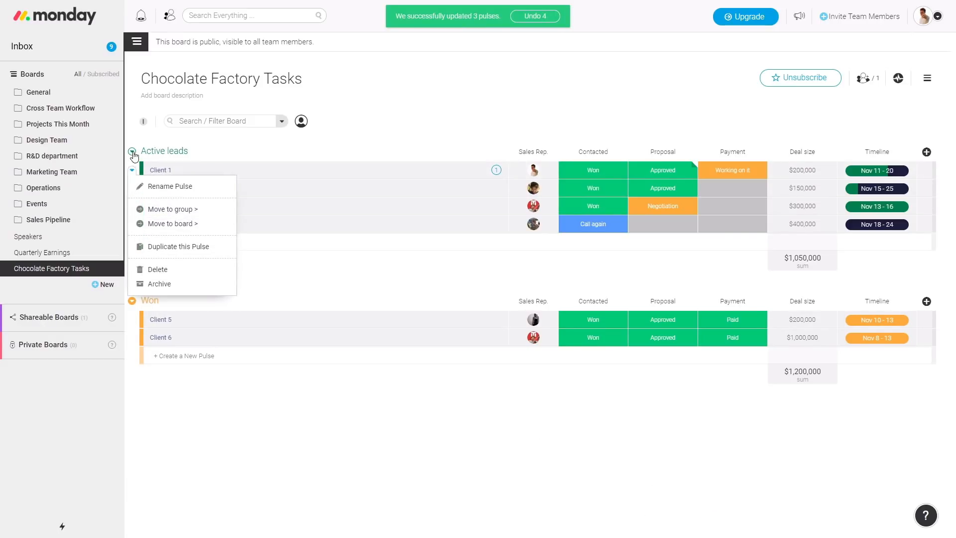
click(132, 152)
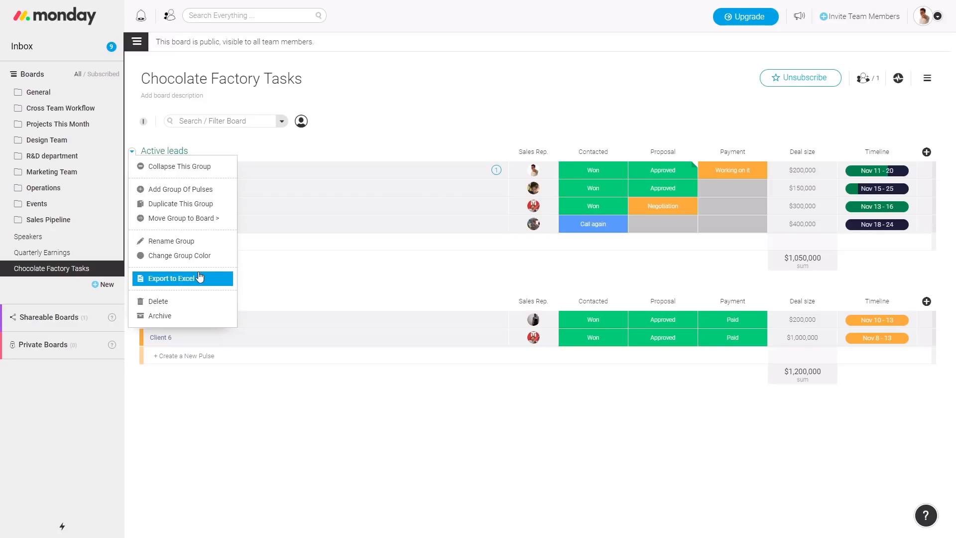
click(423, 127)
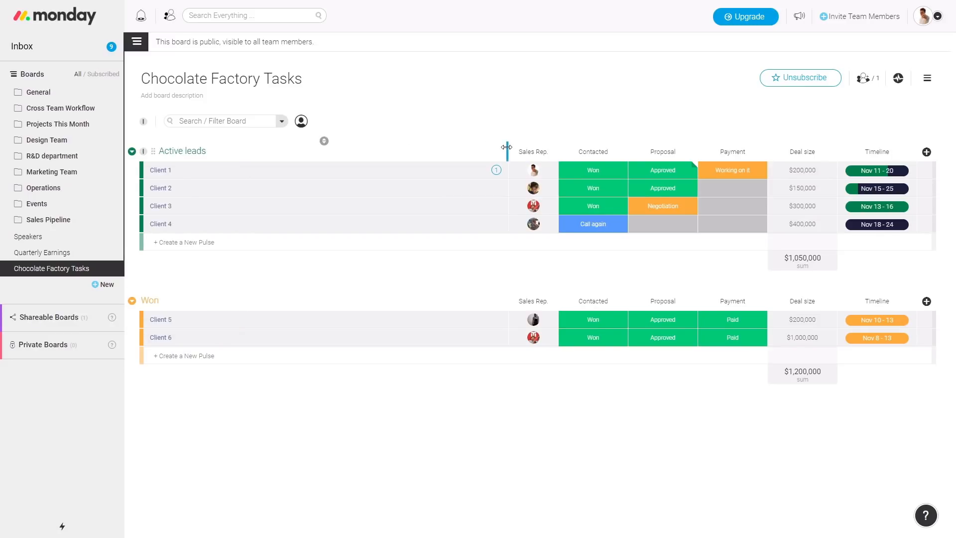
drag(480, 147, 523, 153)
click(102, 75)
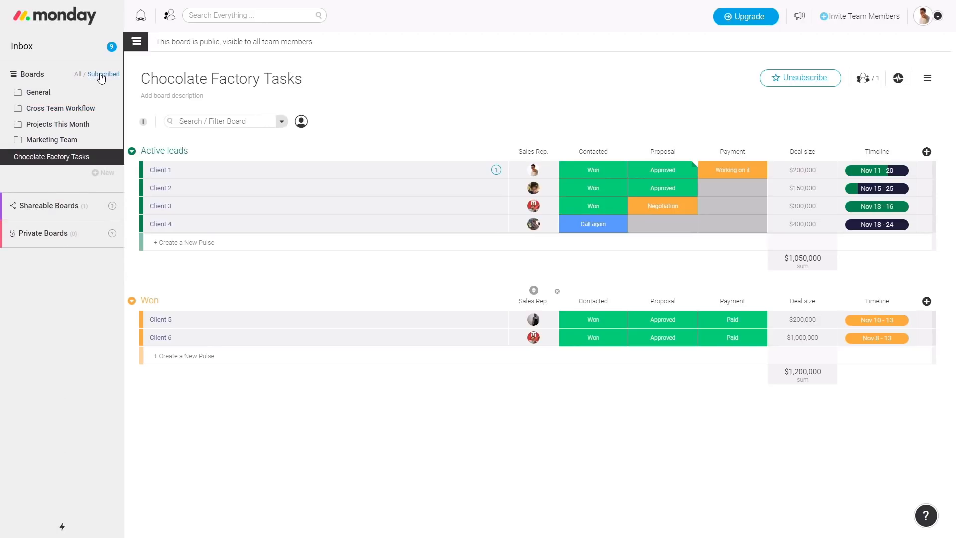
click(78, 73)
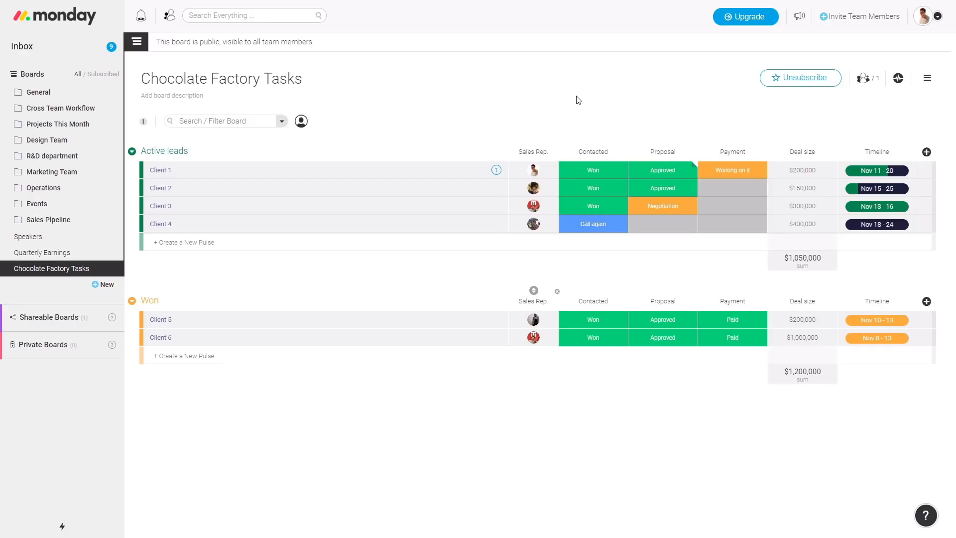
Check the board's Team Subscribers list, then open the Chocolate Factory Tasks Board Log
click(865, 80)
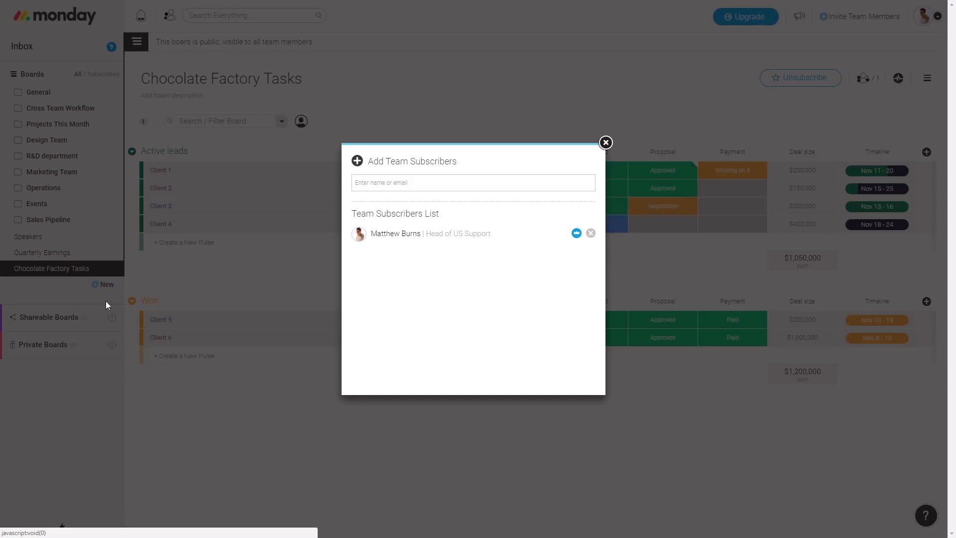
click(606, 143)
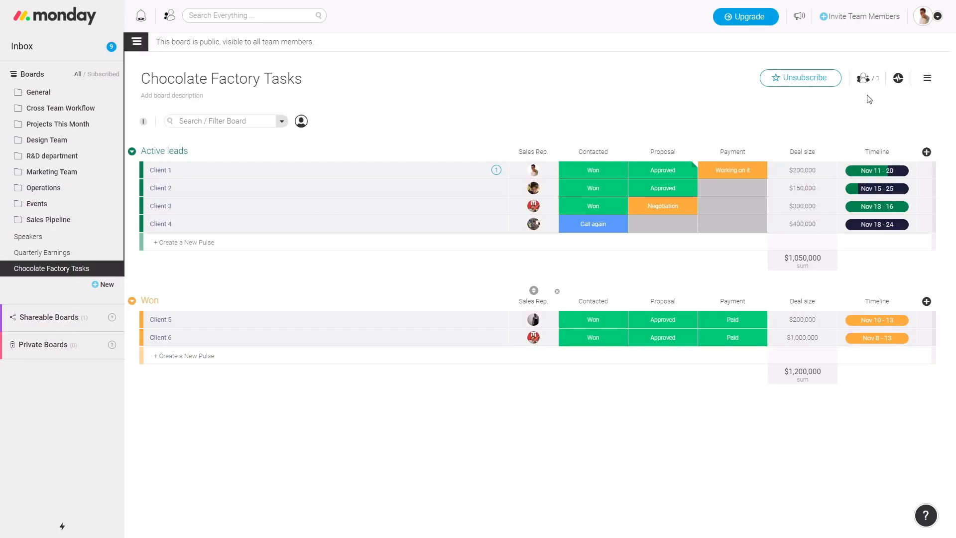
click(899, 80)
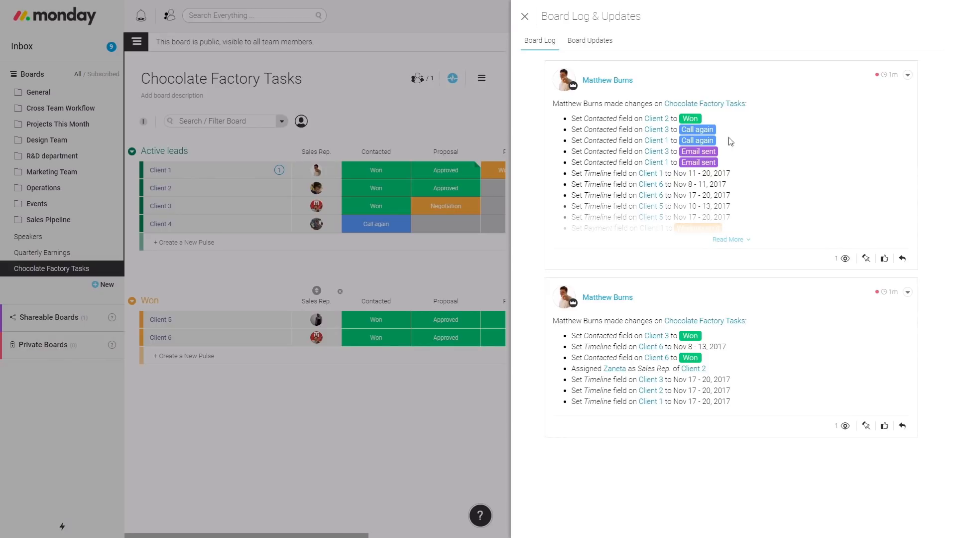
Browse the Board Updates feed, start a reply on the post, then close the panel
click(596, 48)
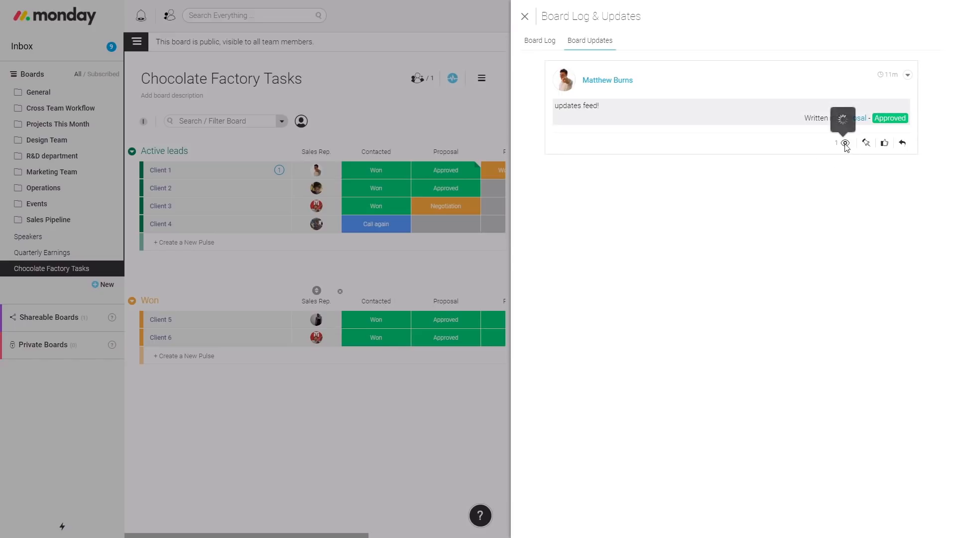
click(903, 144)
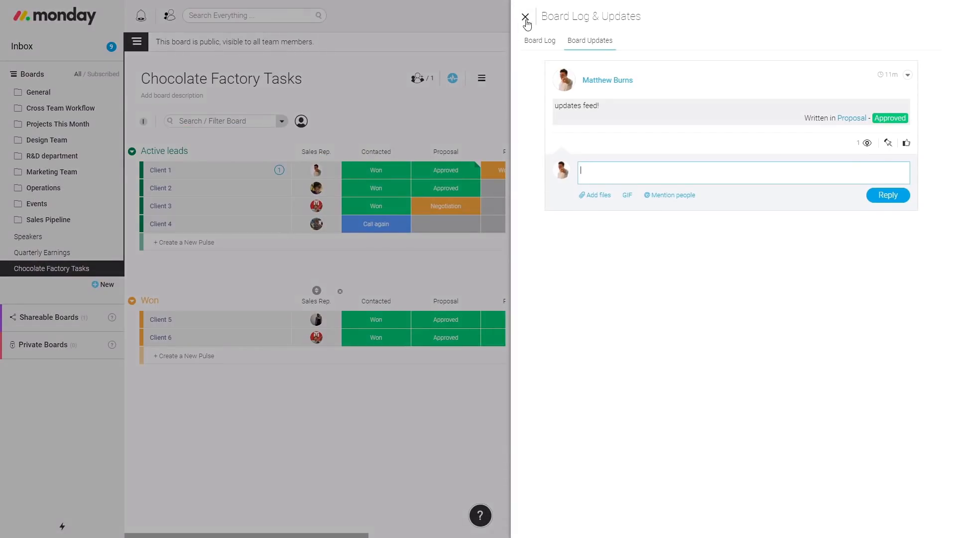
click(526, 18)
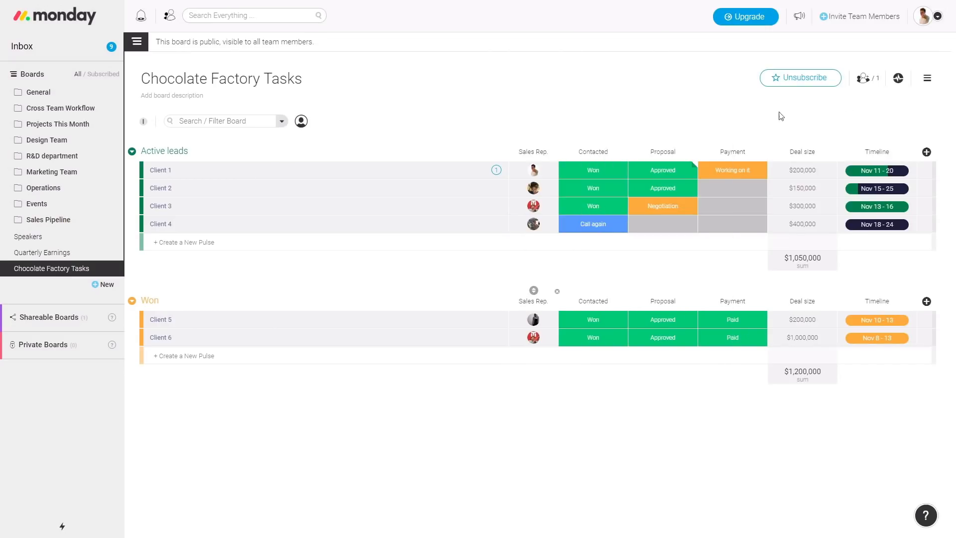
Change the board's incoming email address prefix to 'cho321' in Board Email Preferences
click(928, 78)
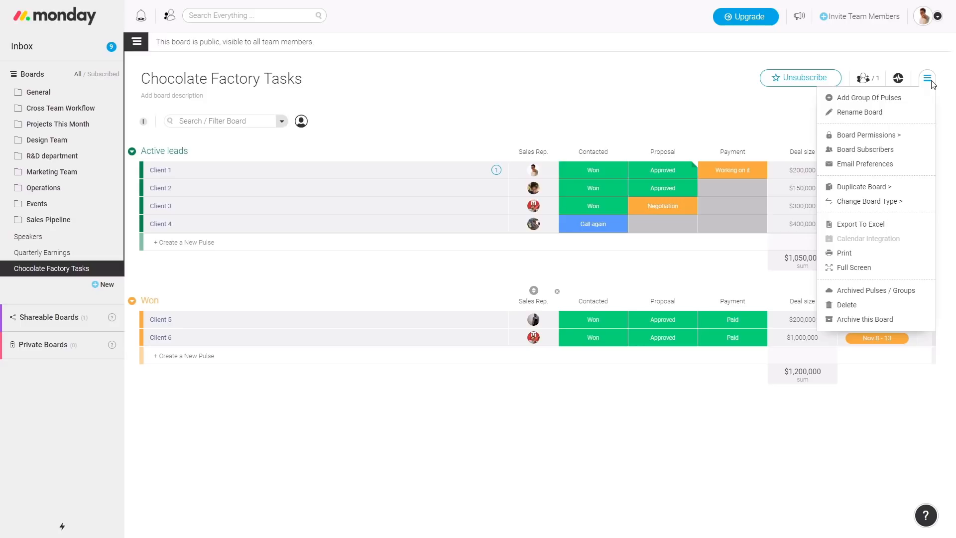
mouse_move(900, 142)
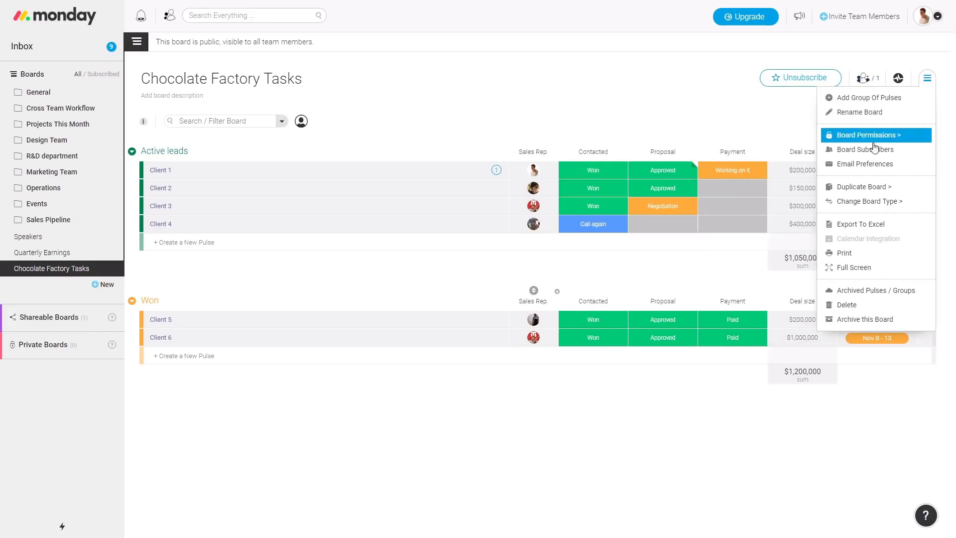
click(885, 166)
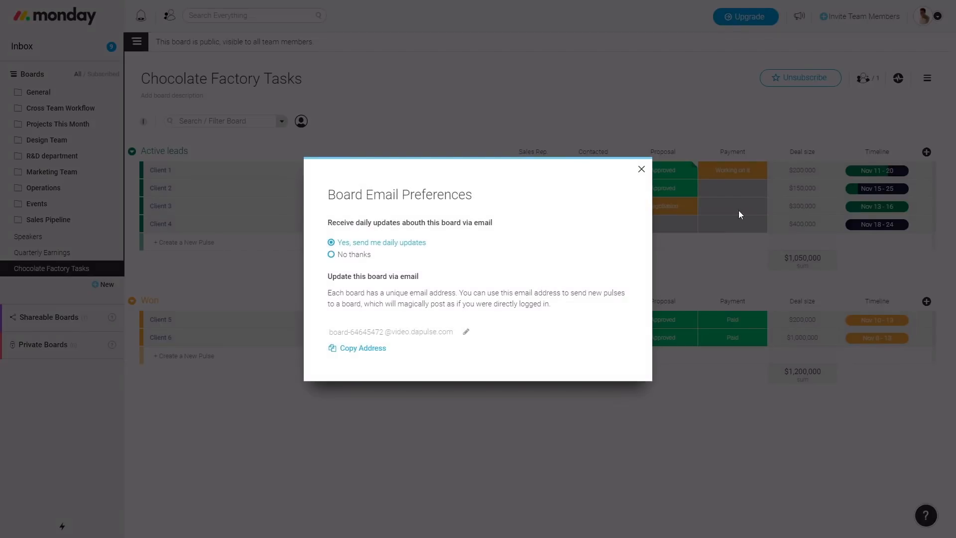
click(375, 331)
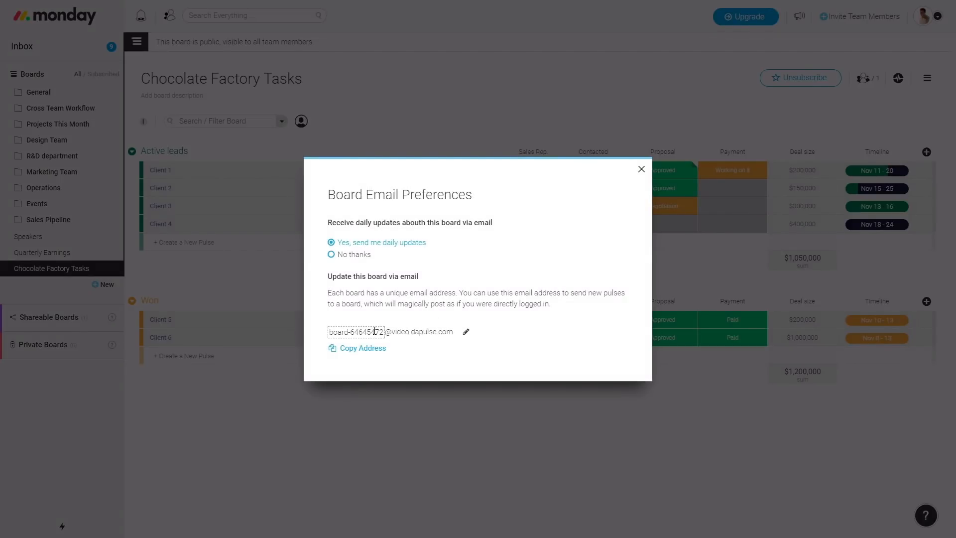
double_click(375, 331)
triple_click(375, 331)
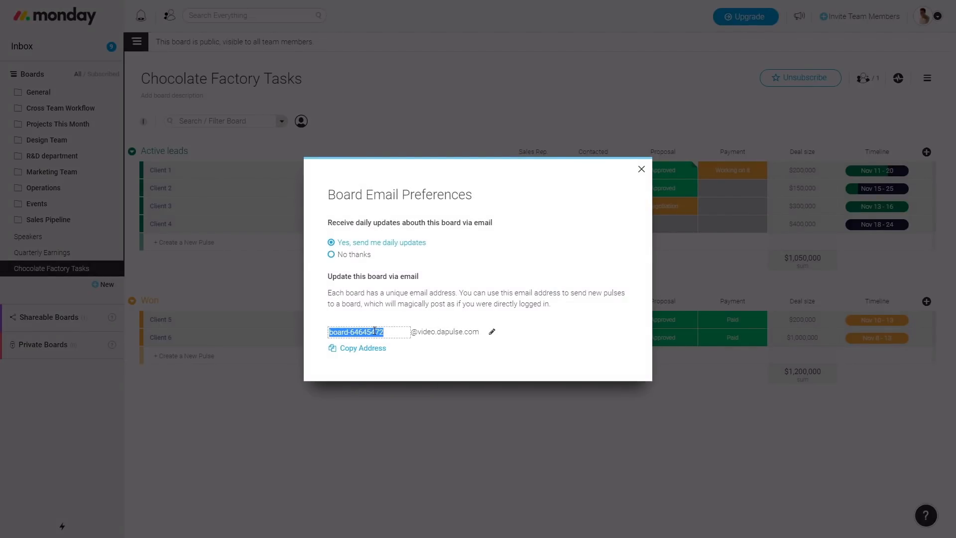
text(choco)
text(321)
key(Return)
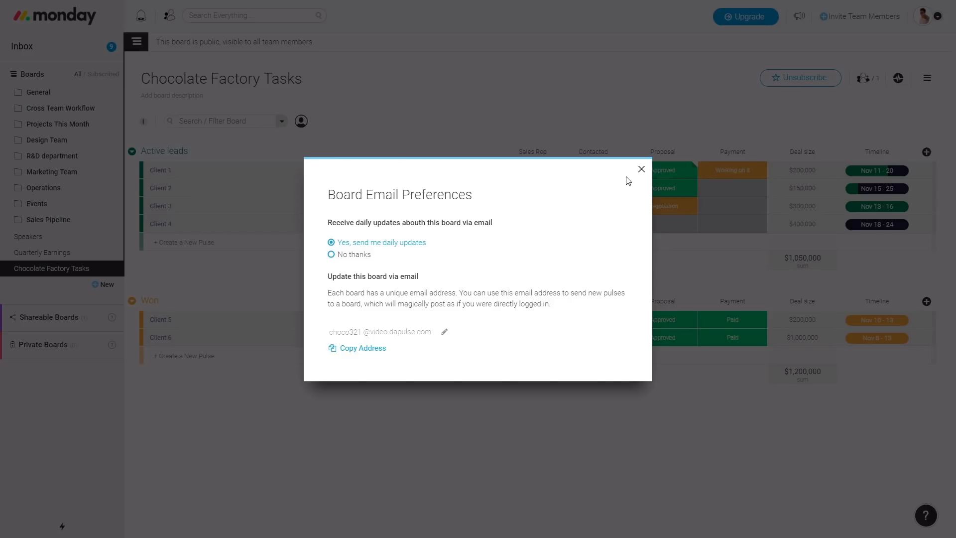
click(642, 171)
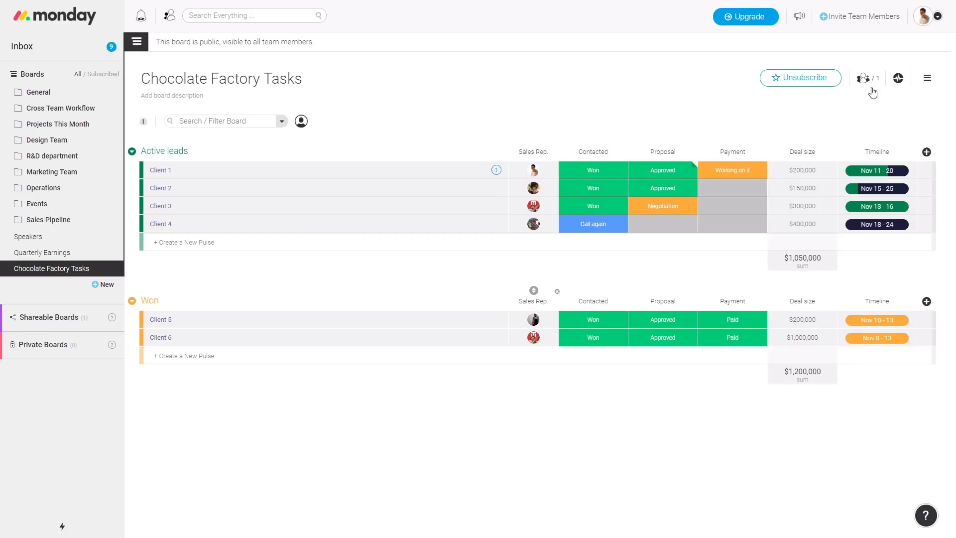
click(927, 78)
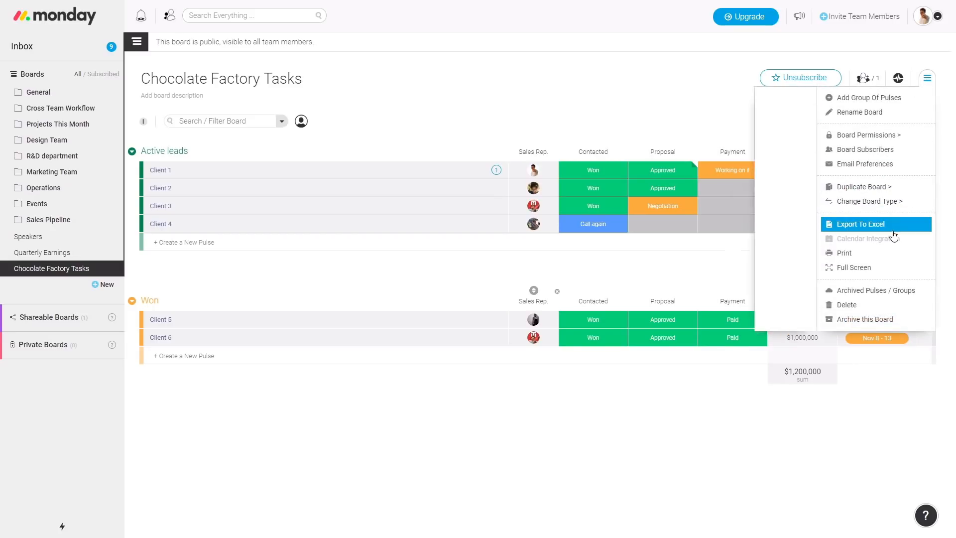
click(899, 189)
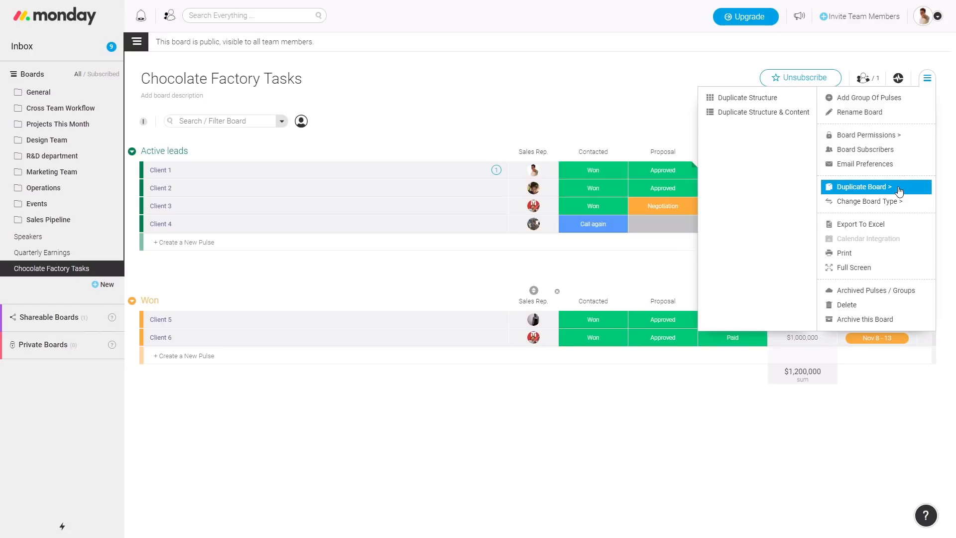
mouse_move(864, 204)
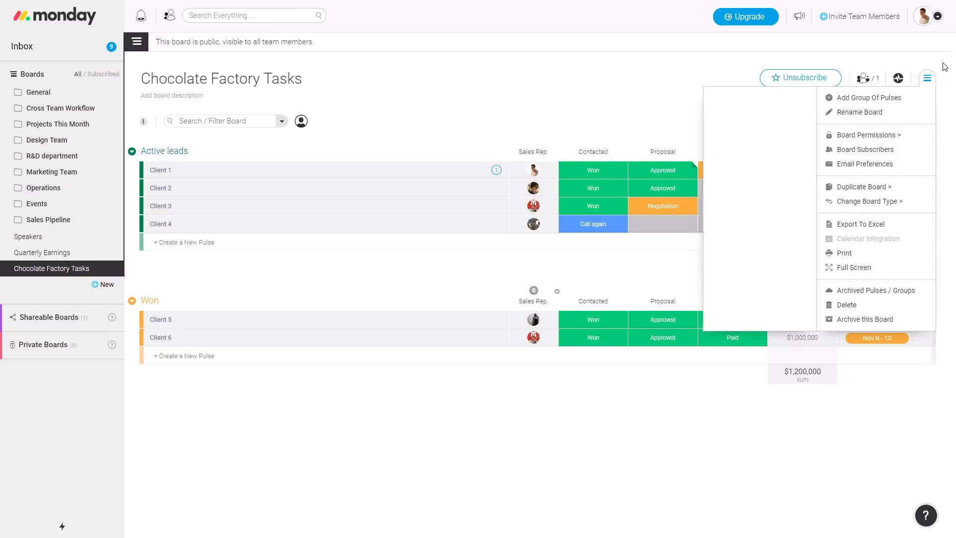
click(928, 79)
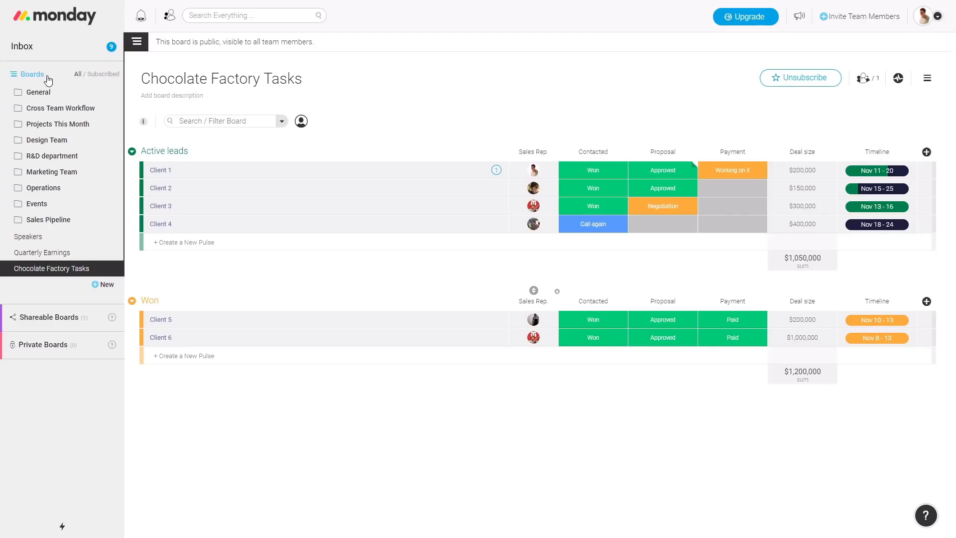
click(32, 74)
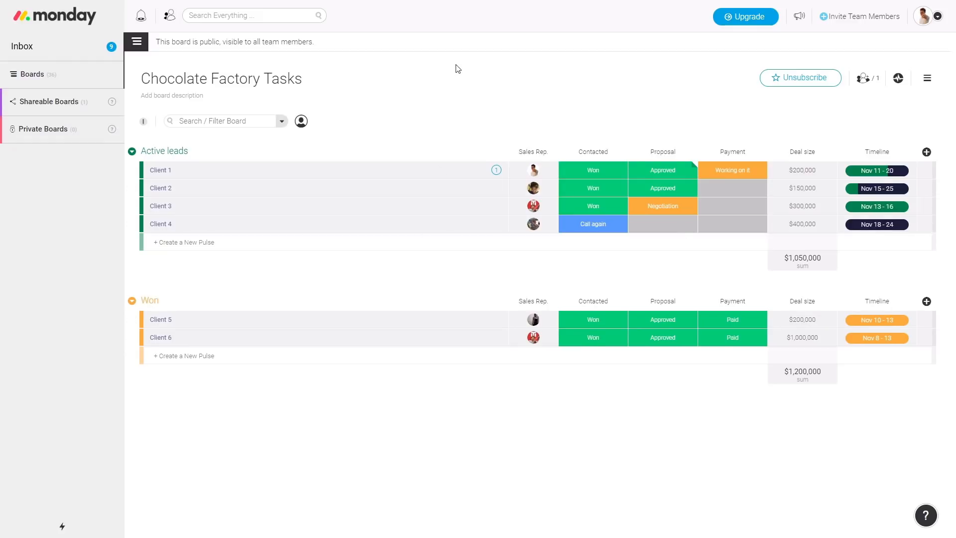
click(262, 17)
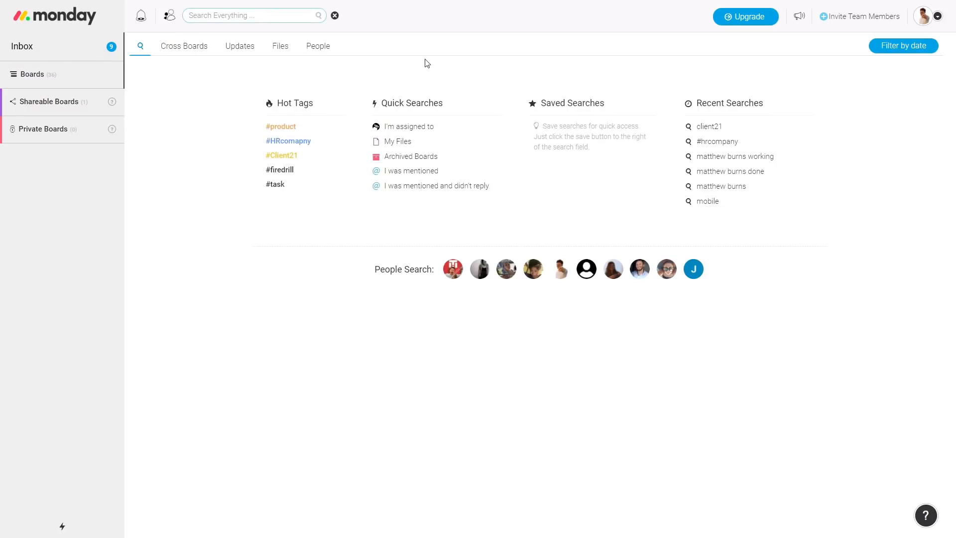
text(client21)
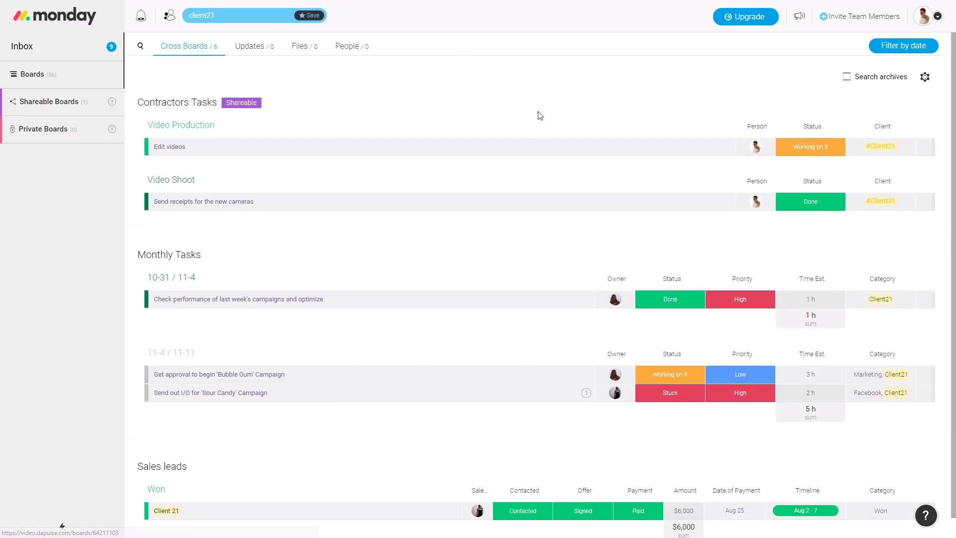
scroll(478, 162, down, 1)
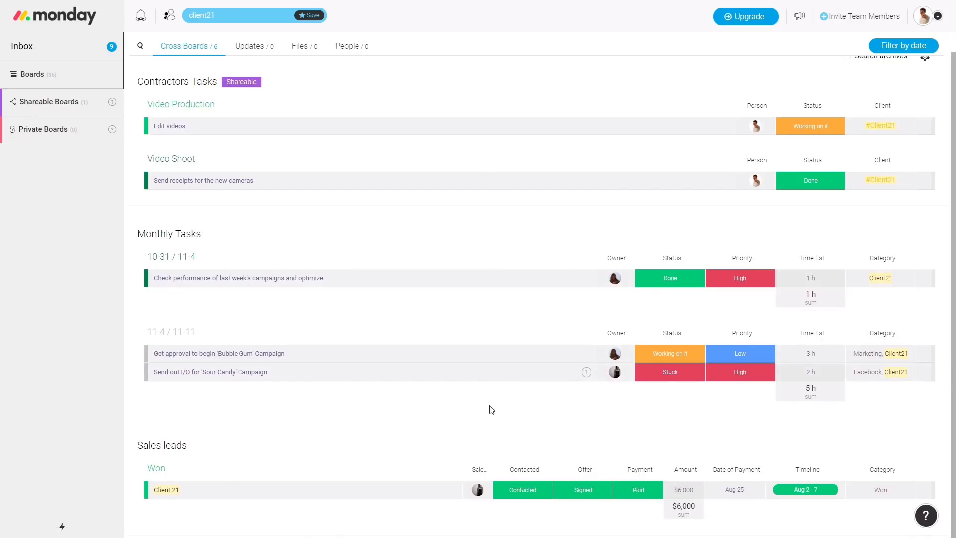
click(689, 277)
click(722, 278)
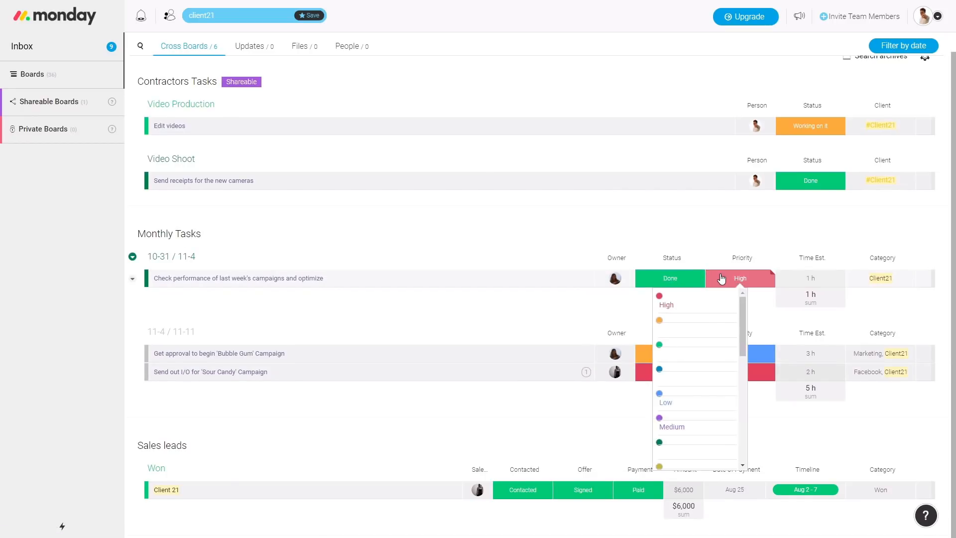
click(670, 278)
click(586, 224)
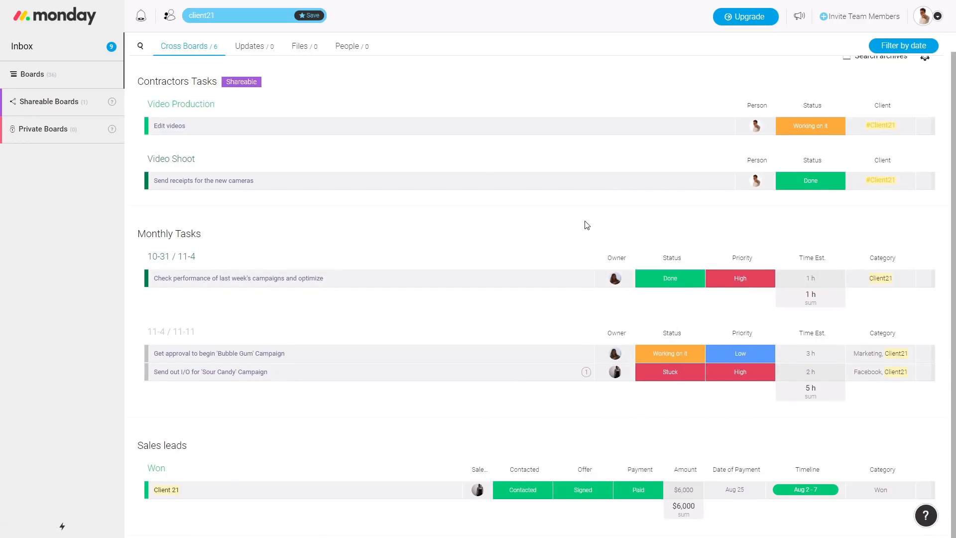
click(789, 185)
click(784, 181)
scroll(569, 310, up, 1)
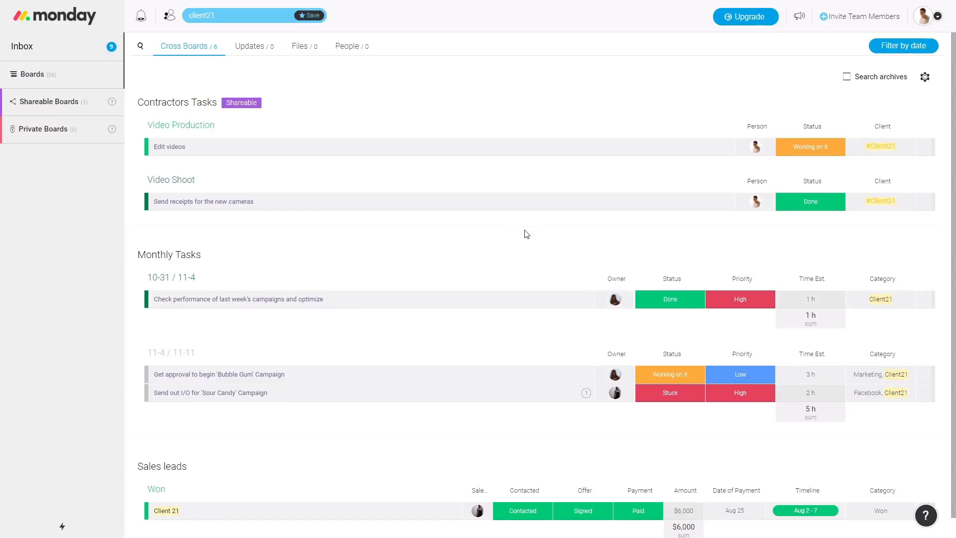
click(908, 46)
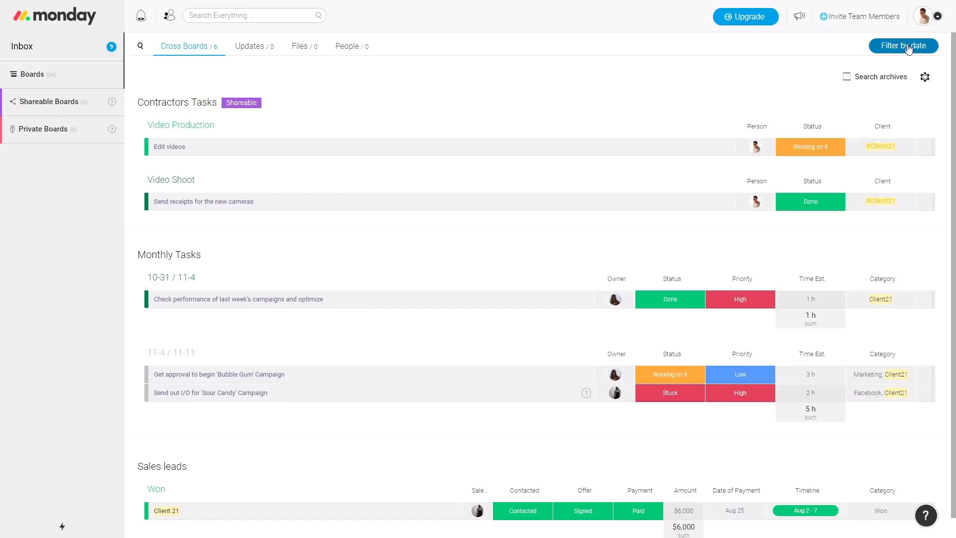
click(908, 46)
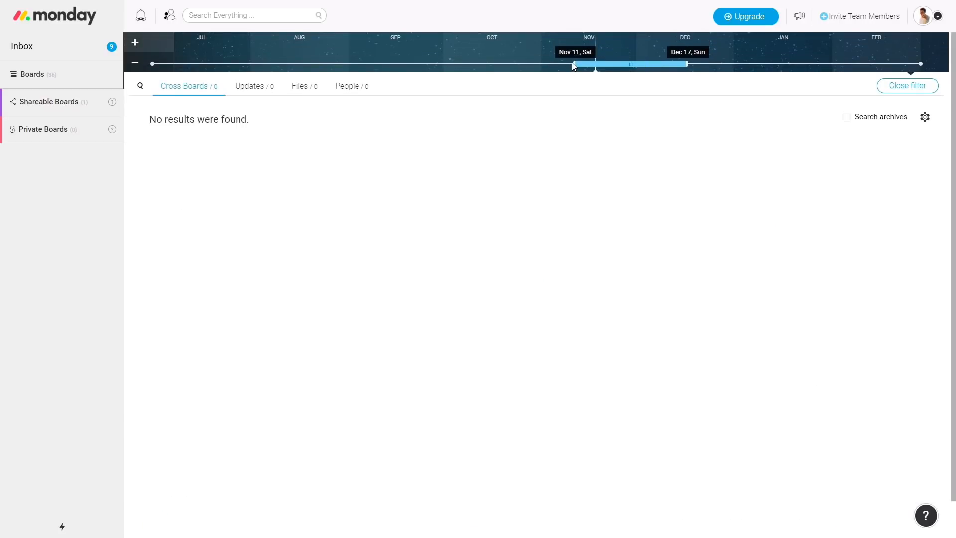
drag(571, 68, 179, 67)
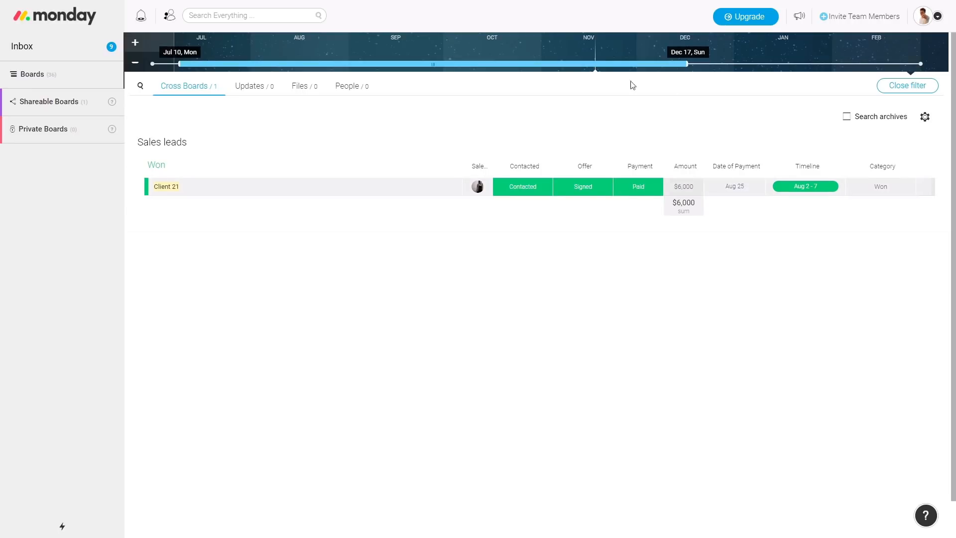
click(135, 43)
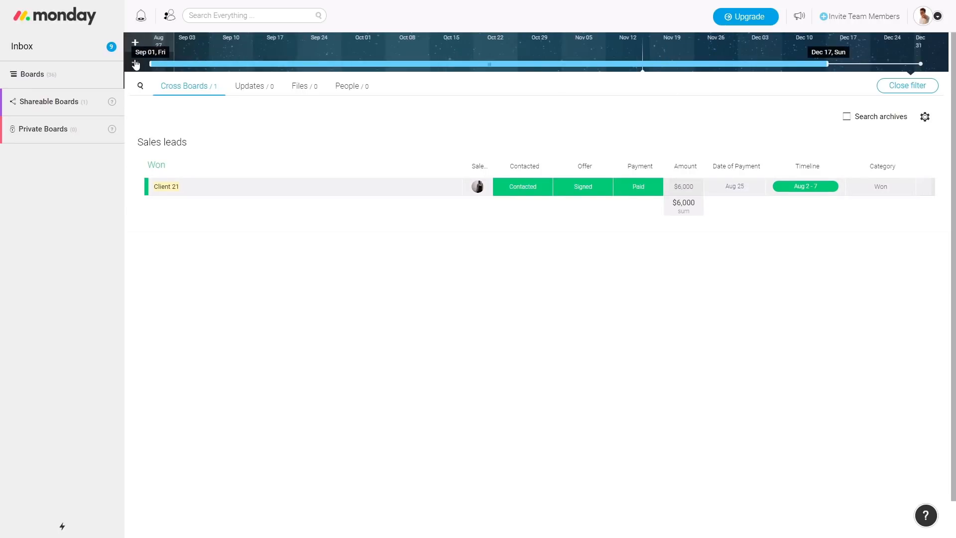
click(135, 62)
click(135, 62)
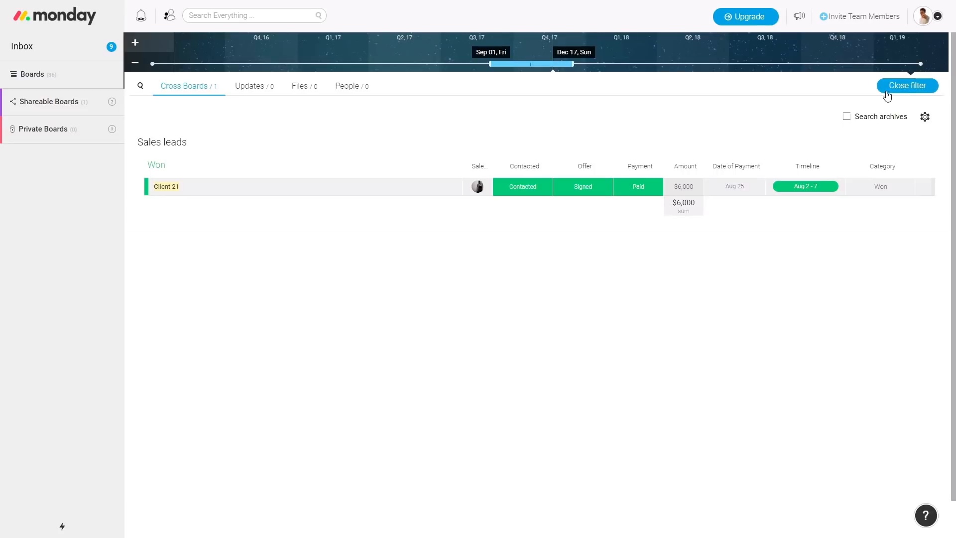
click(894, 93)
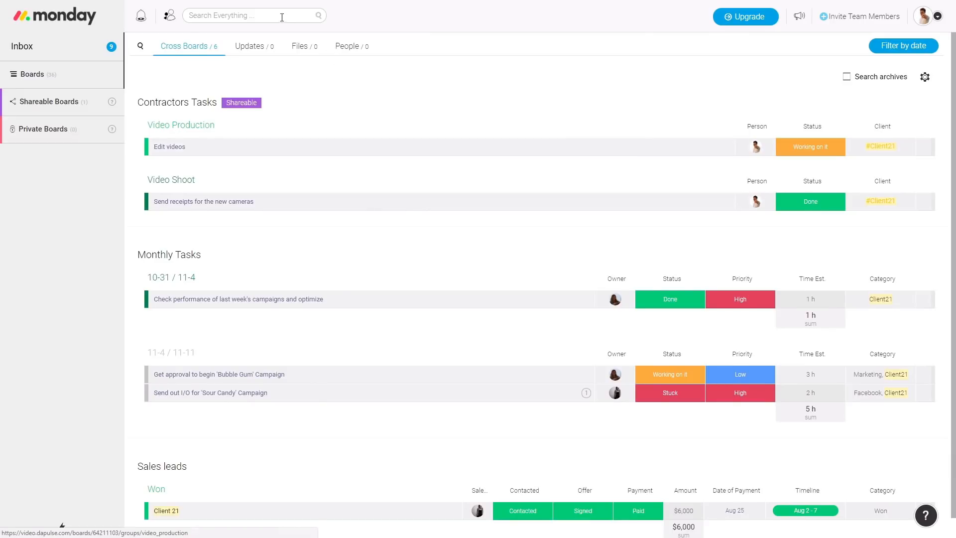
Search everything for a teammate's name plus 'working' and review the results
click(280, 17)
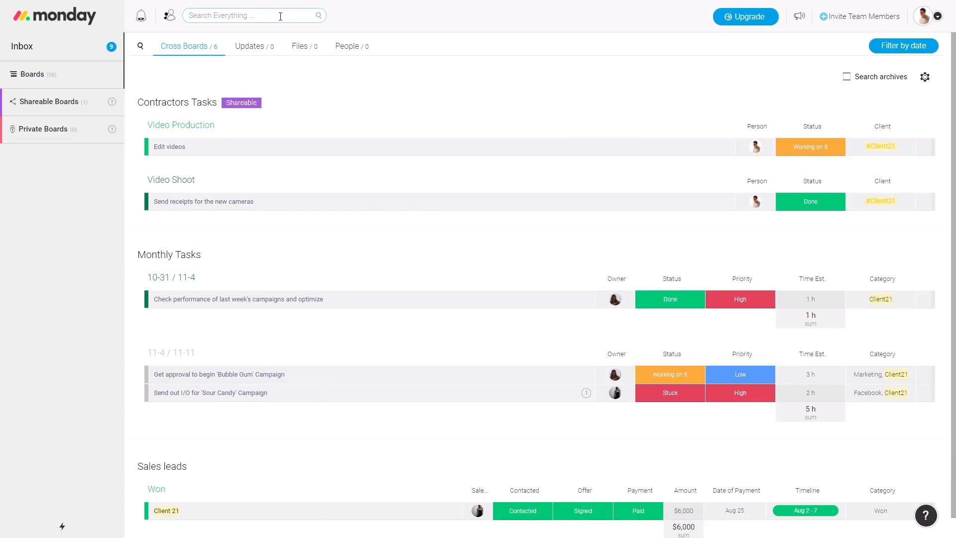
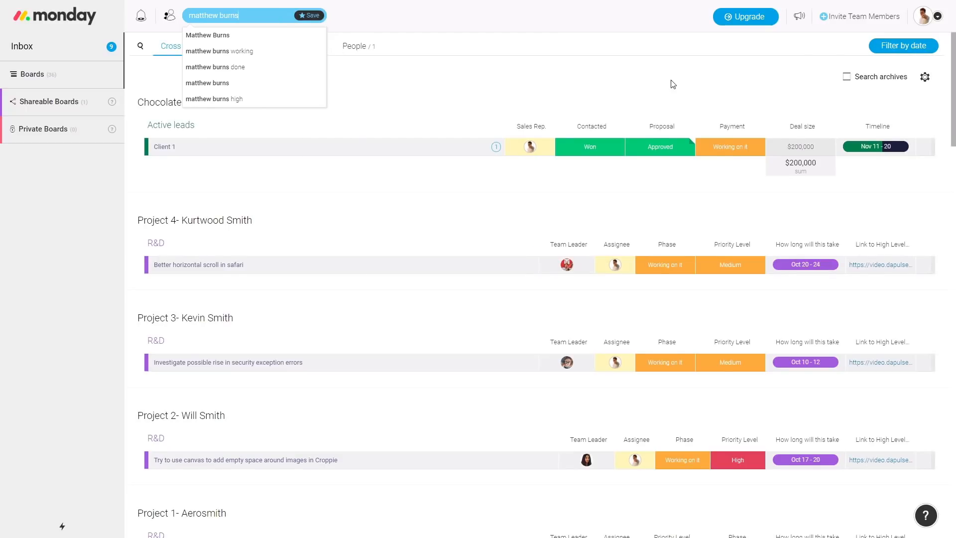
click(672, 83)
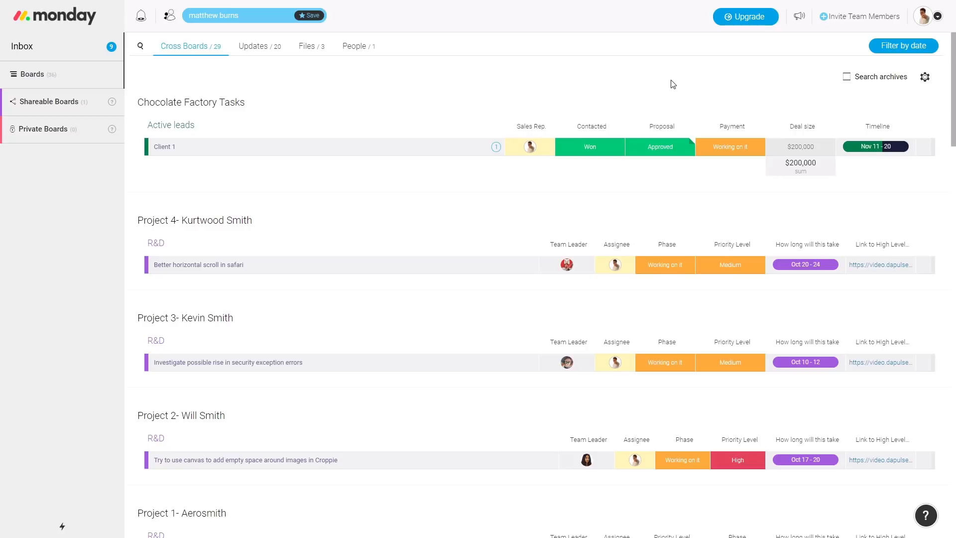
click(260, 15)
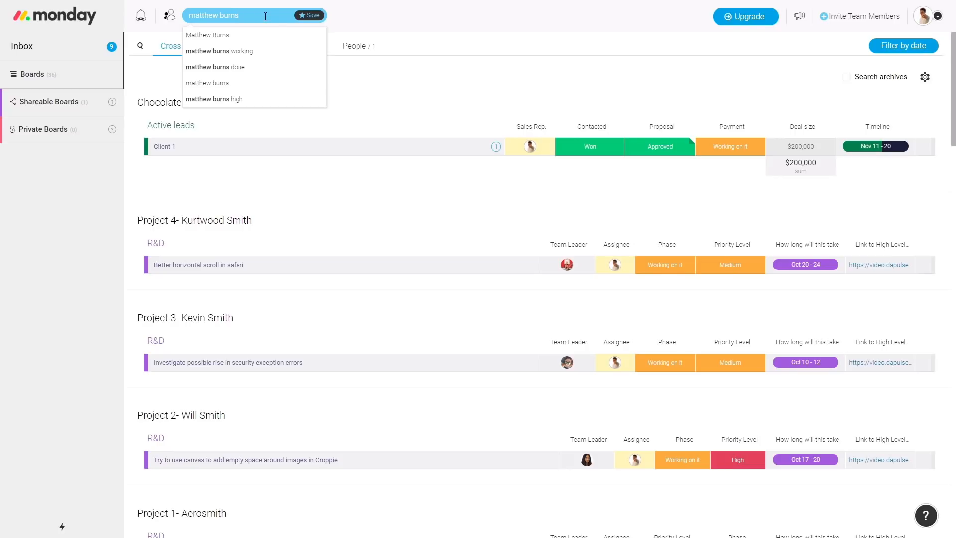
text(working)
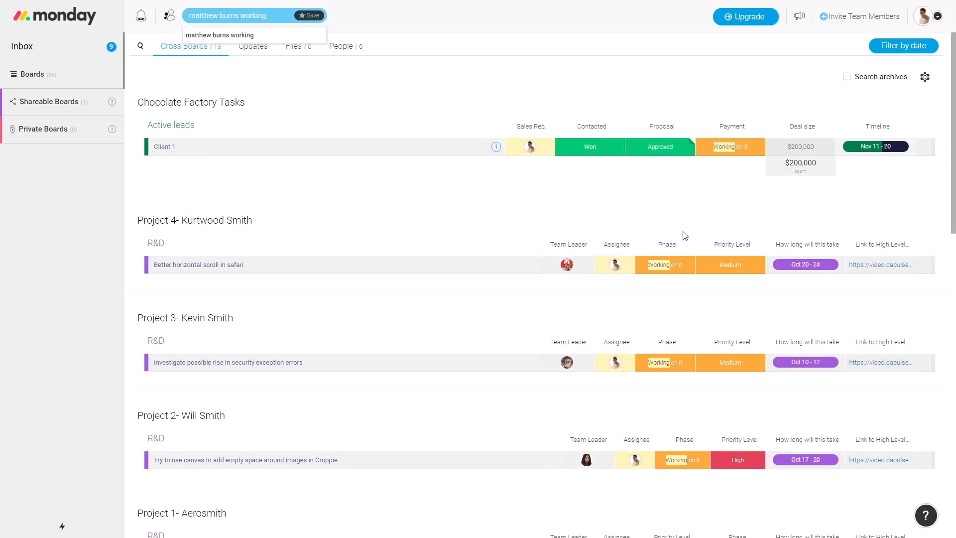
scroll(626, 383, down, 7)
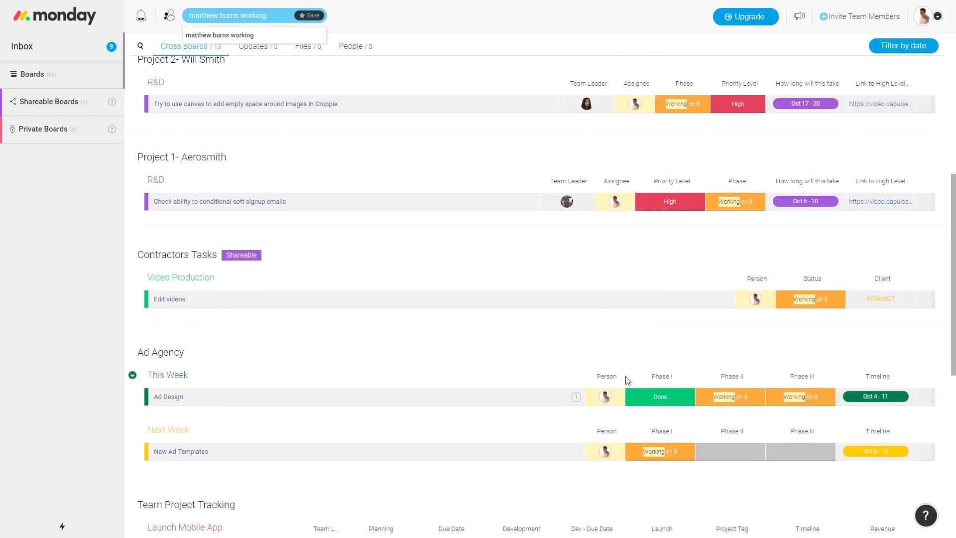
scroll(627, 381, down, 8)
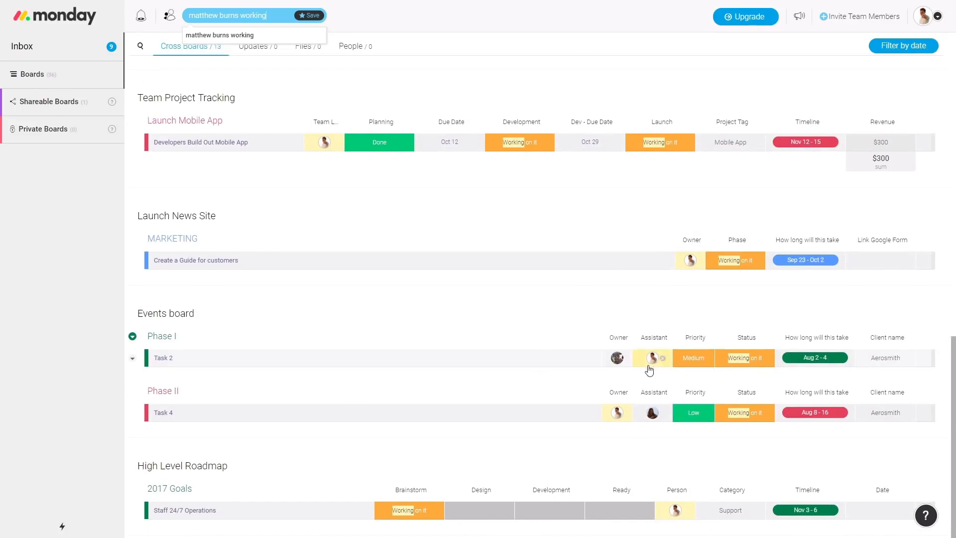
scroll(714, 464, up, 10)
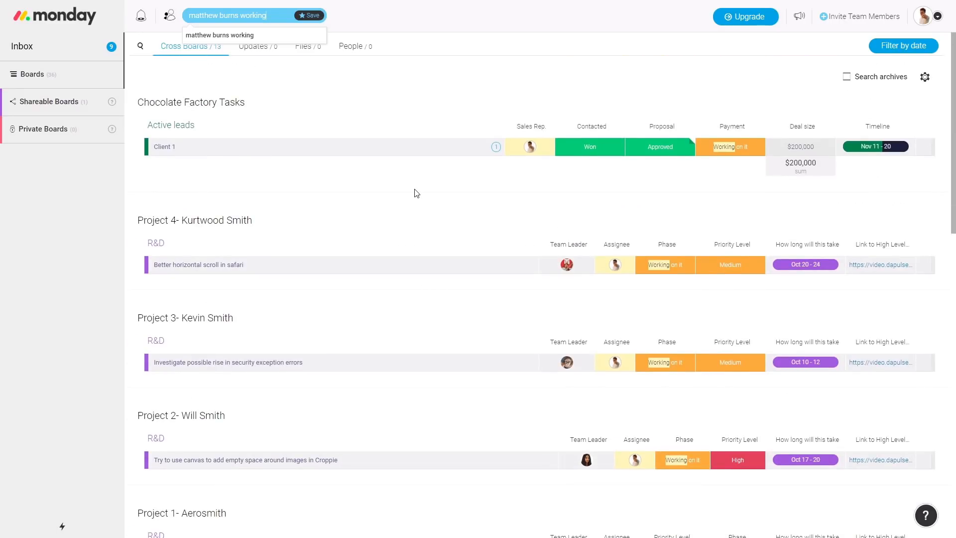
Save that search, then replace the query with 'done'
click(309, 16)
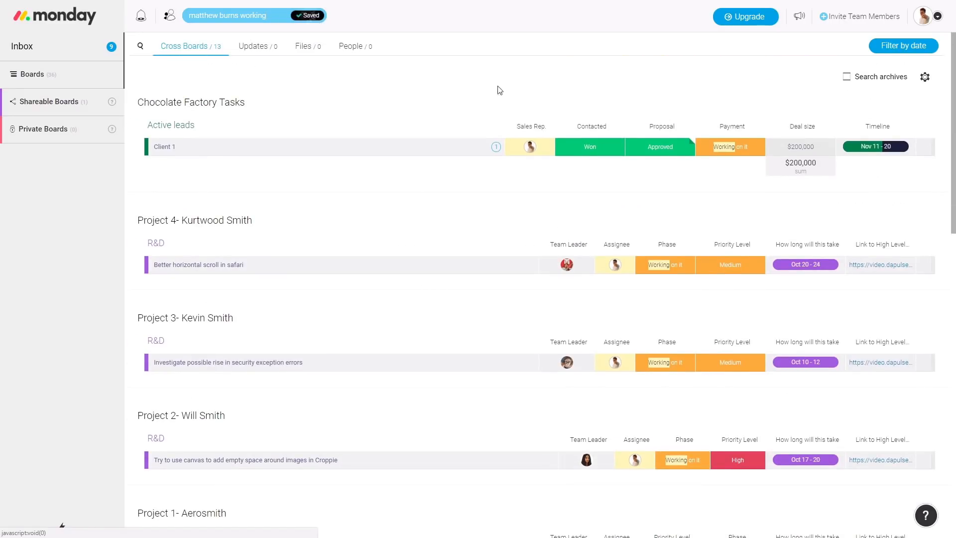
click(277, 18)
text(done)
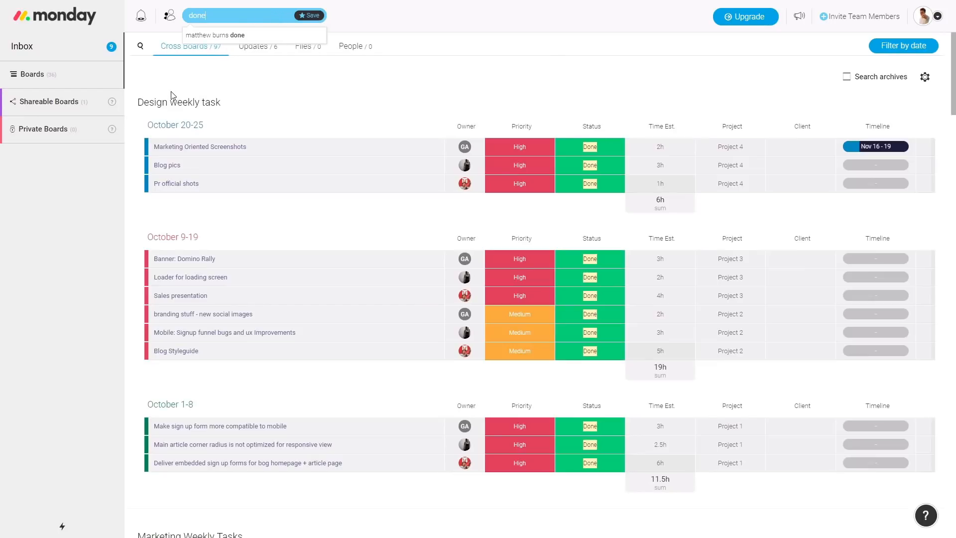
Run the 'I was mentioned and didn't reply' Quick Search, then open the Inbox
click(141, 47)
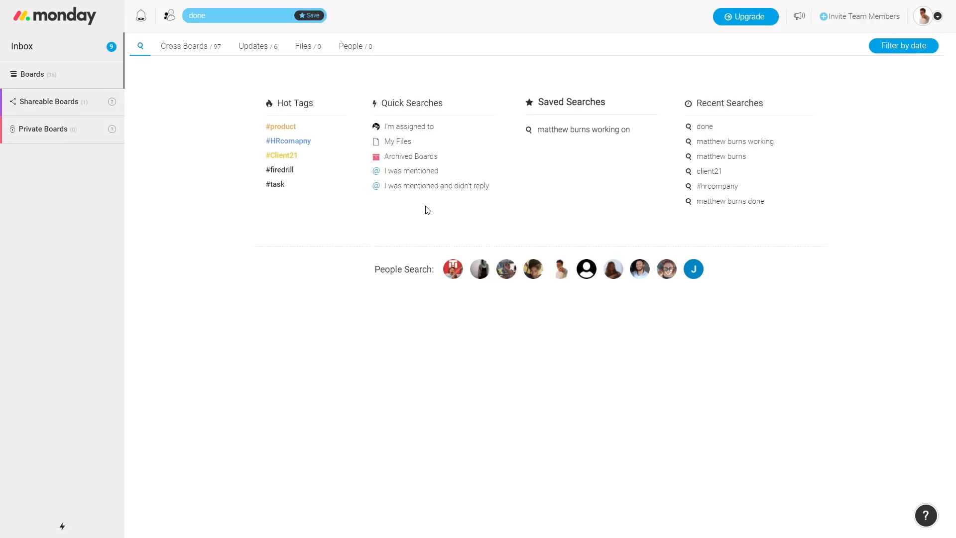
click(420, 187)
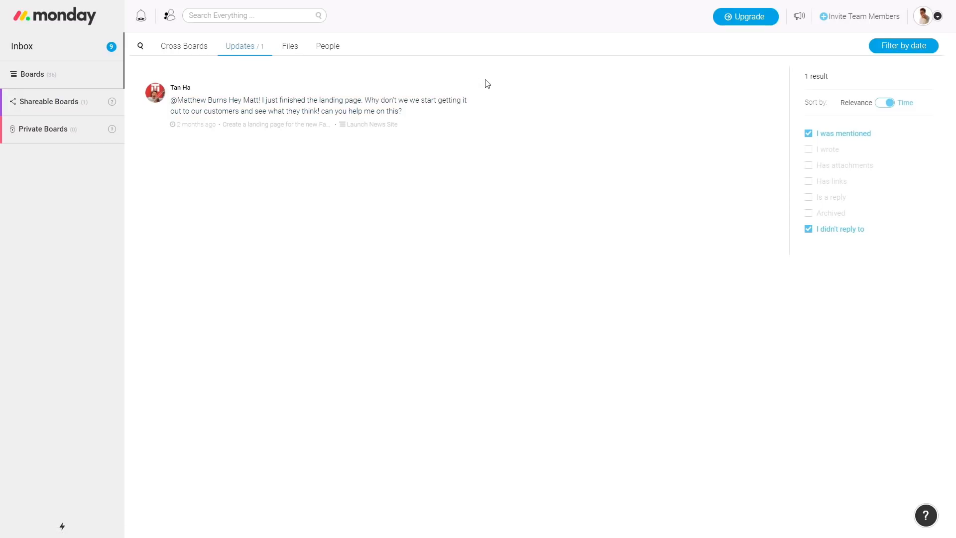
click(57, 50)
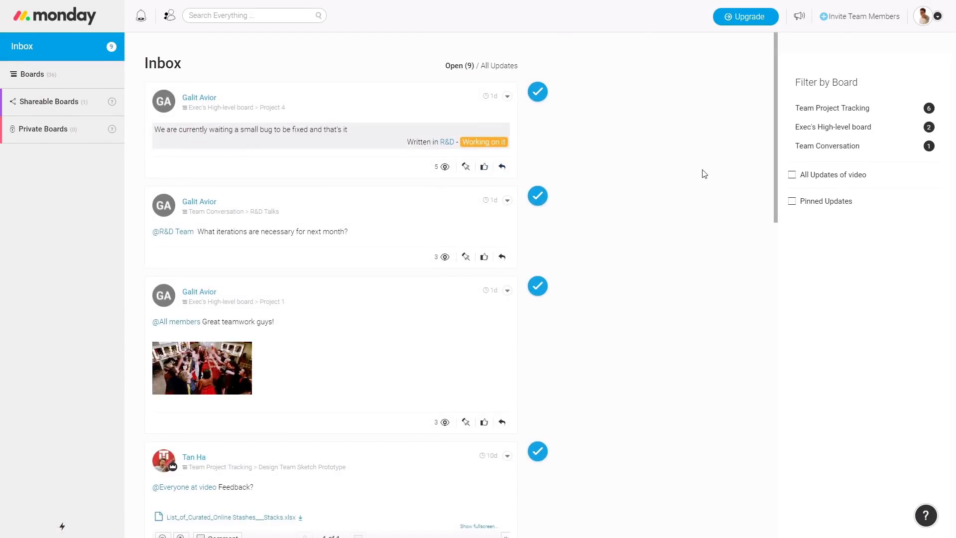
Close four top updates, filter to Team Project Tracking, close two more, then Close all
click(539, 94)
click(538, 92)
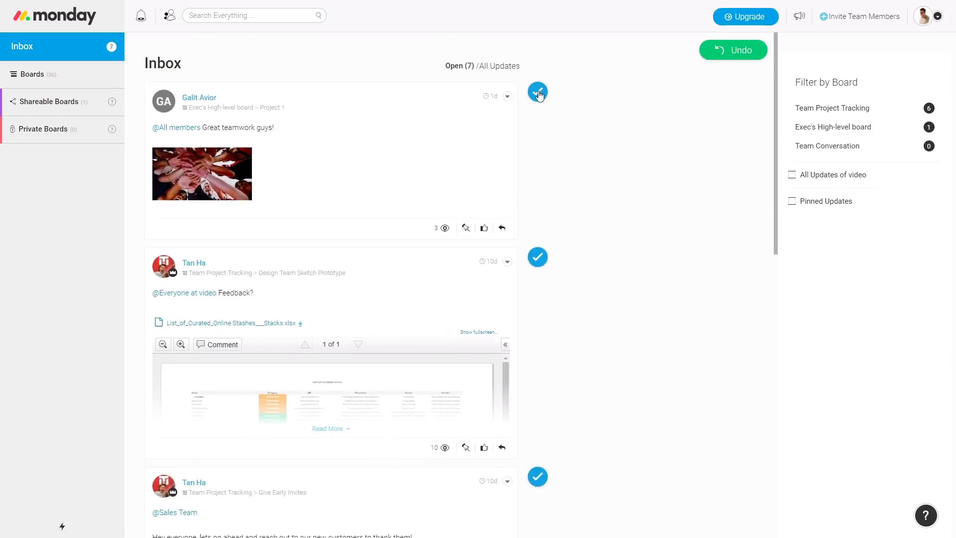
click(538, 93)
click(538, 93)
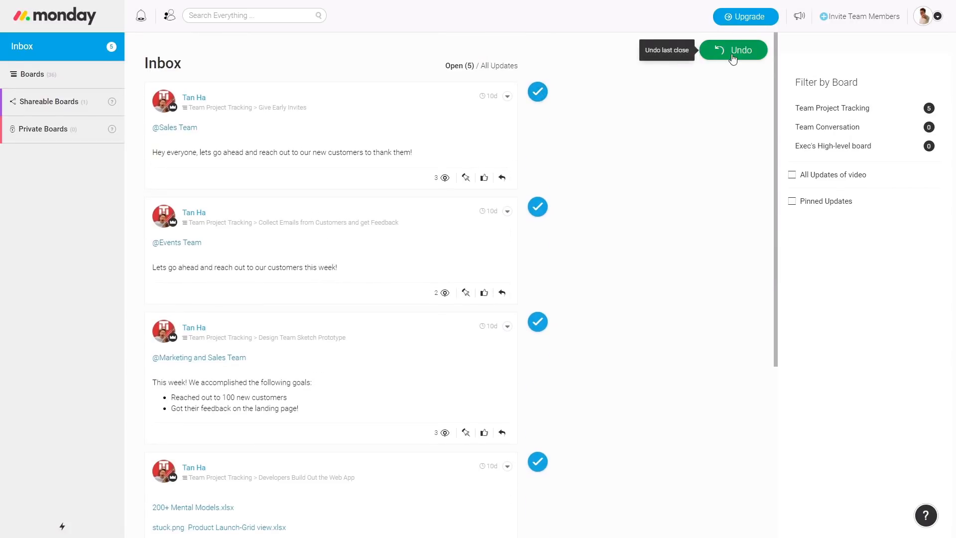
click(831, 107)
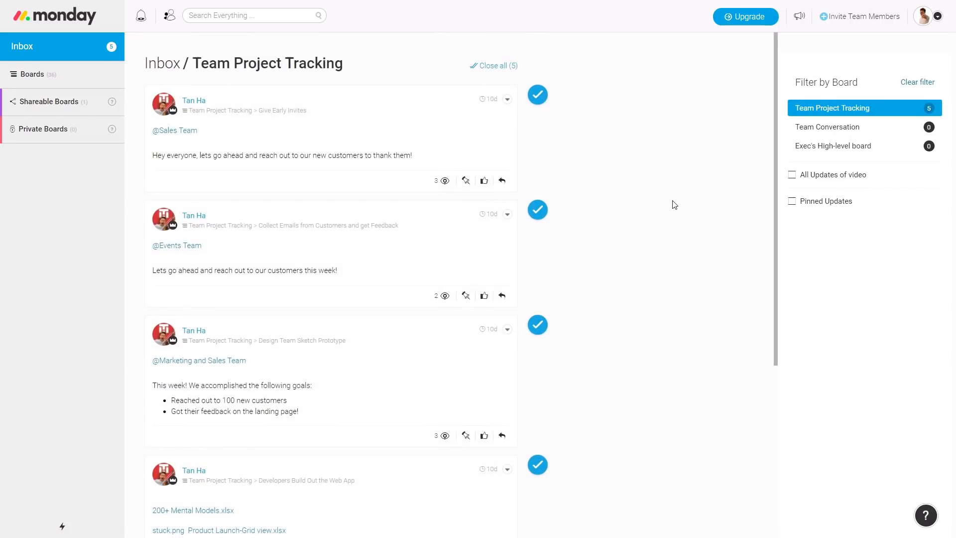
scroll(286, 209, down, 5)
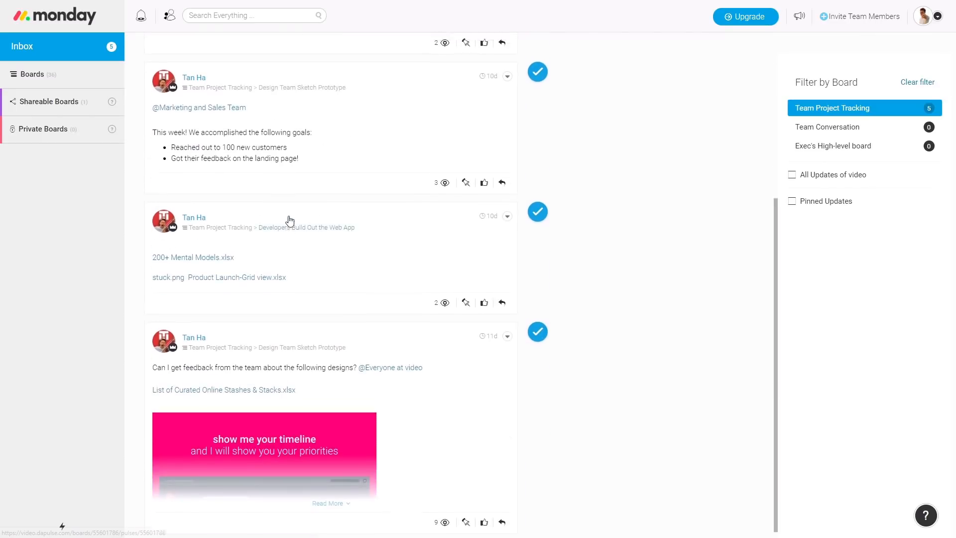
scroll(288, 219, up, 5)
click(535, 105)
click(537, 103)
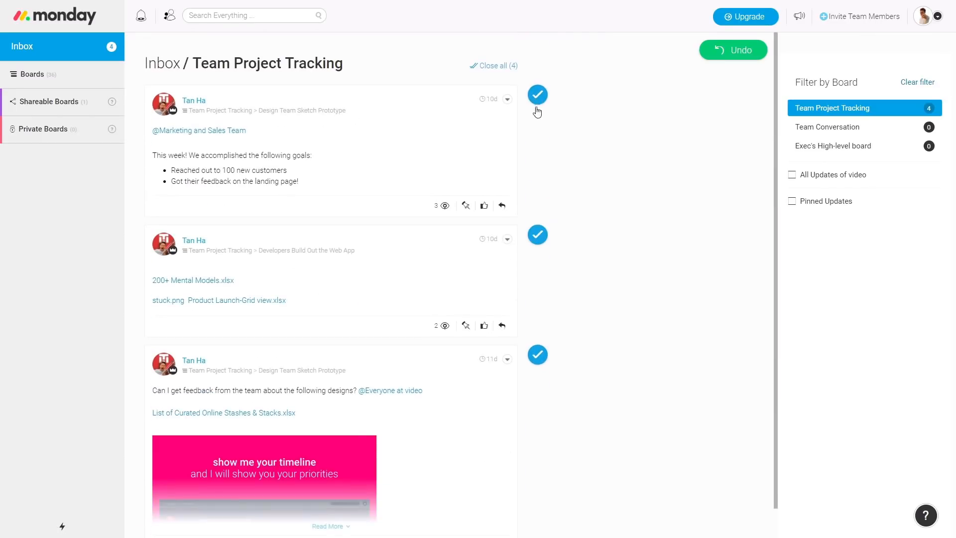
click(495, 67)
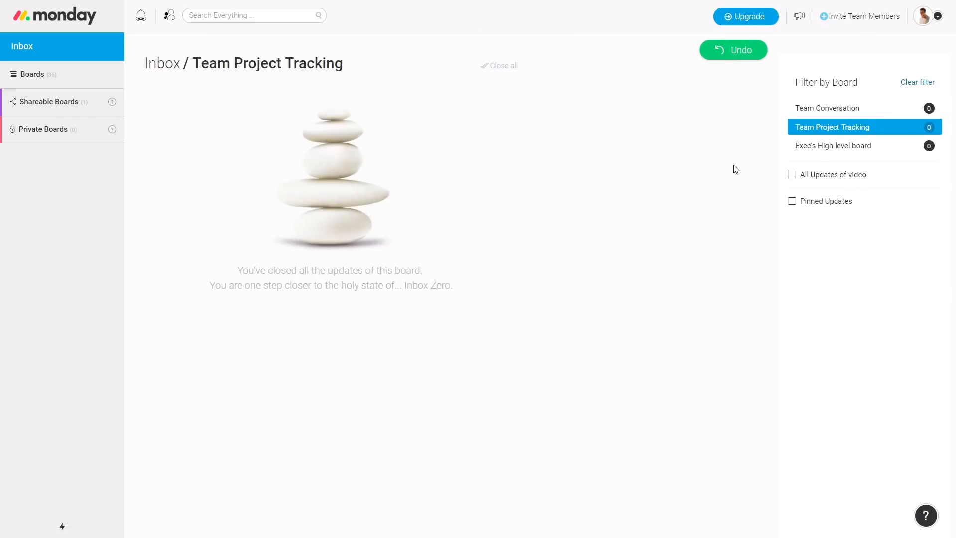